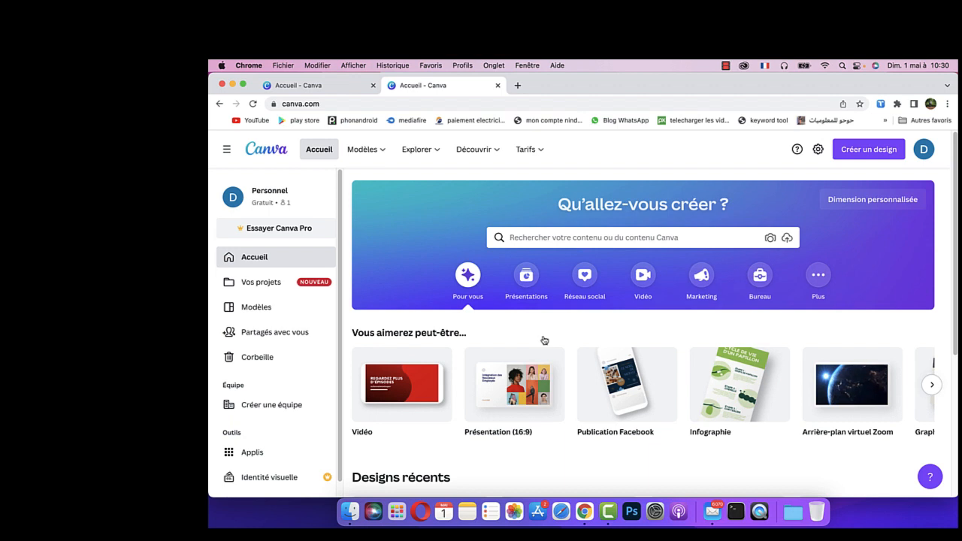
# - Create a new blank design with custom dimensions of 1920 × 1080 px
pyautogui.click(868, 151)
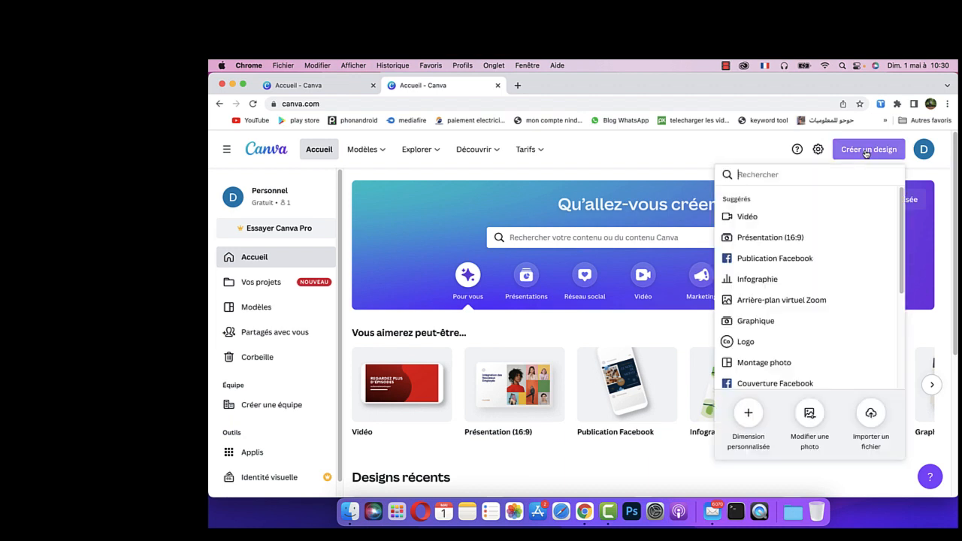
pyautogui.click(750, 416)
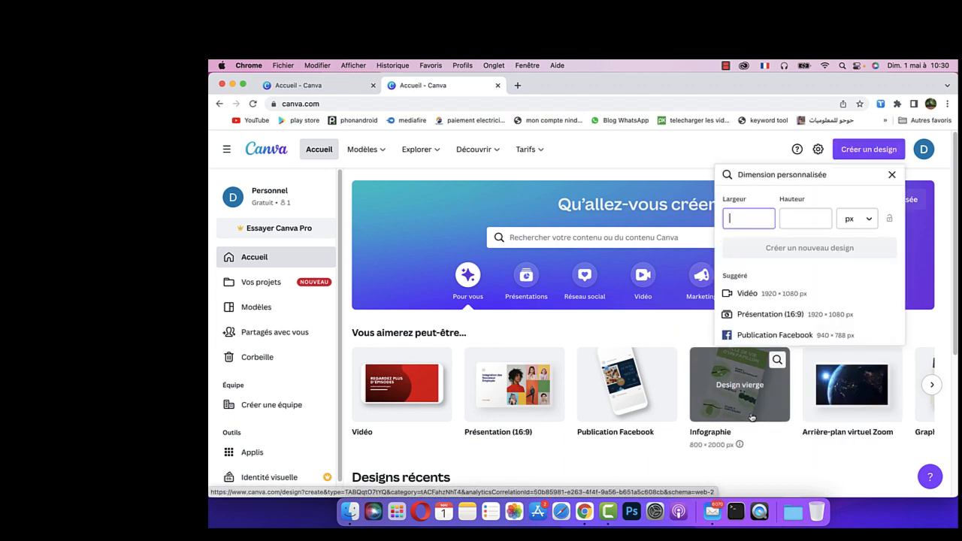
pyautogui.write('1920')
pyautogui.click(790, 220)
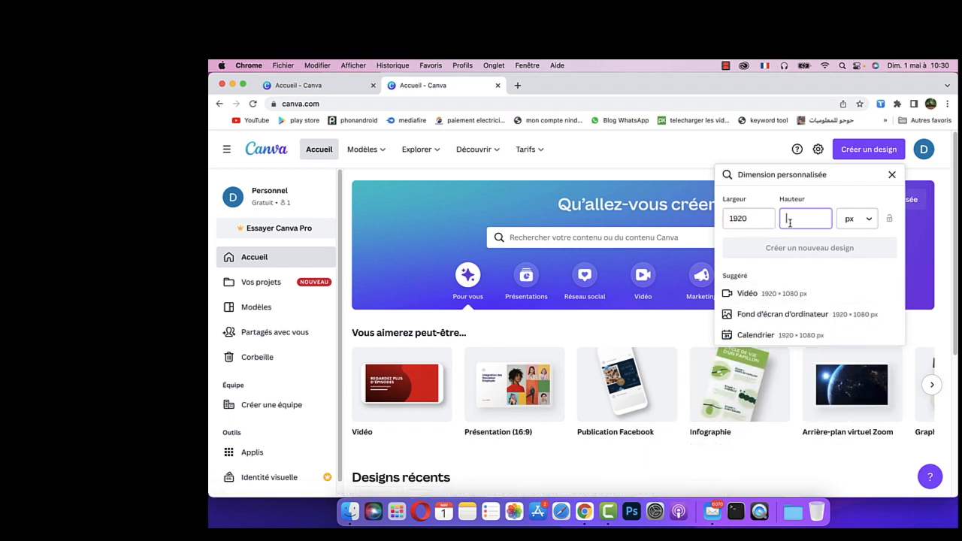
pyautogui.write('1080')
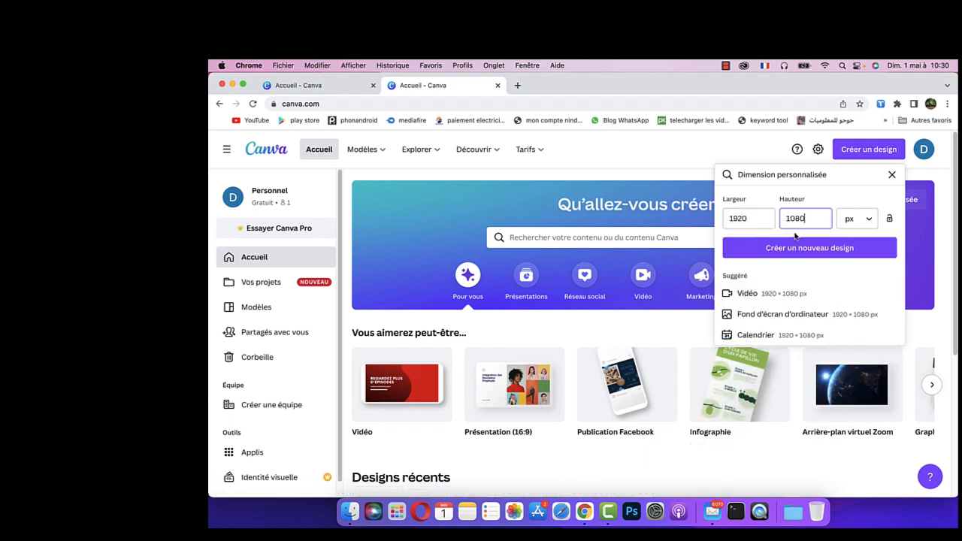
pyautogui.click(778, 255)
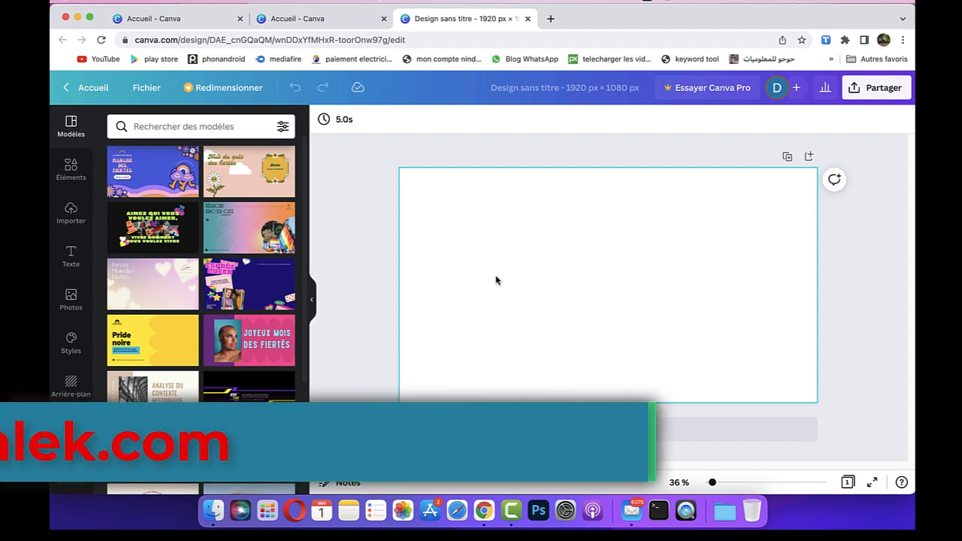
# - Set the blank page's background to the default light green
pyautogui.click(497, 280)
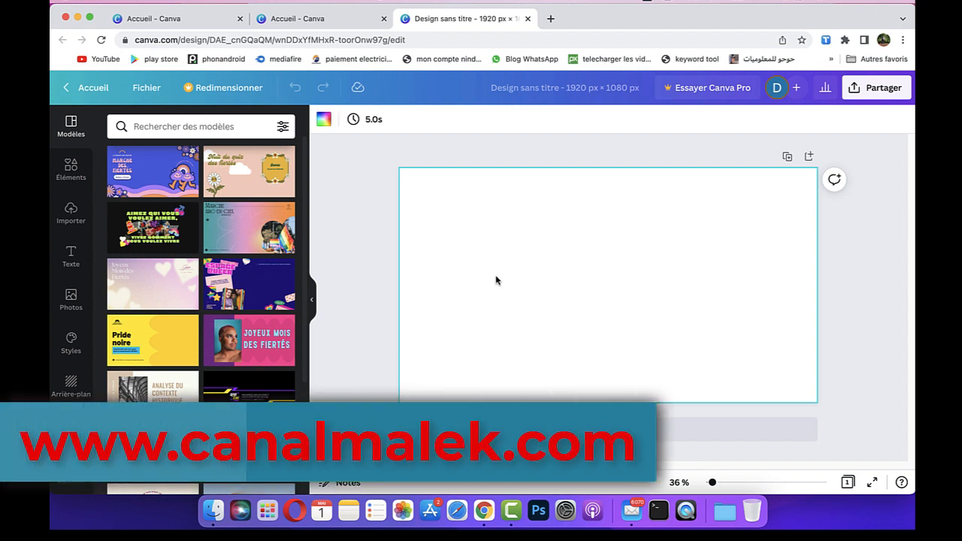
pyautogui.click(324, 120)
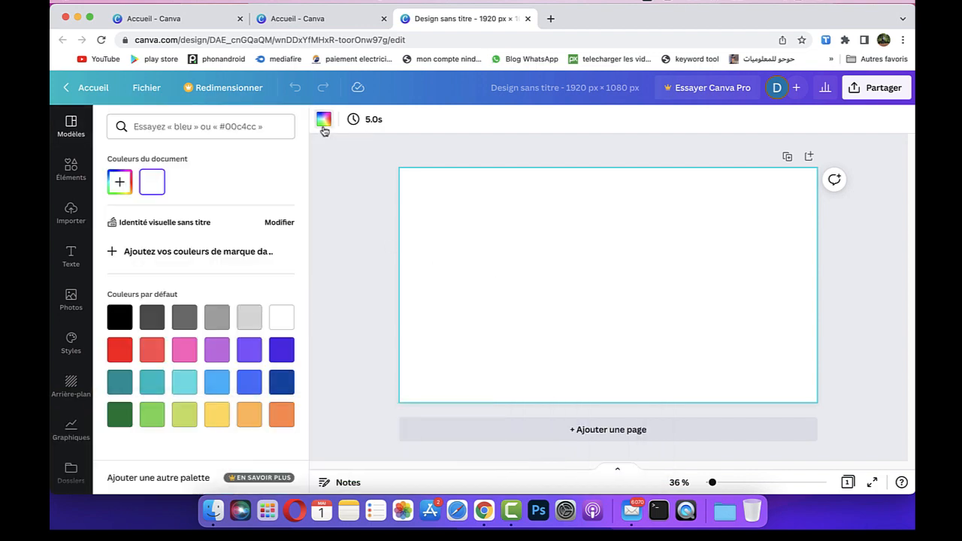
pyautogui.click(154, 415)
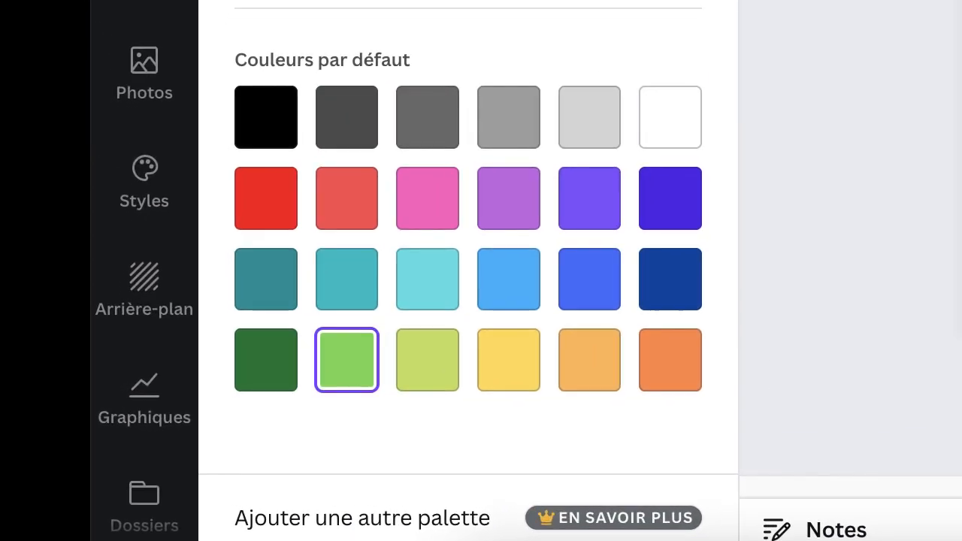
# - Add the solid rounded square from the full lines and shapes collection to the page
pyautogui.click(145, 2)
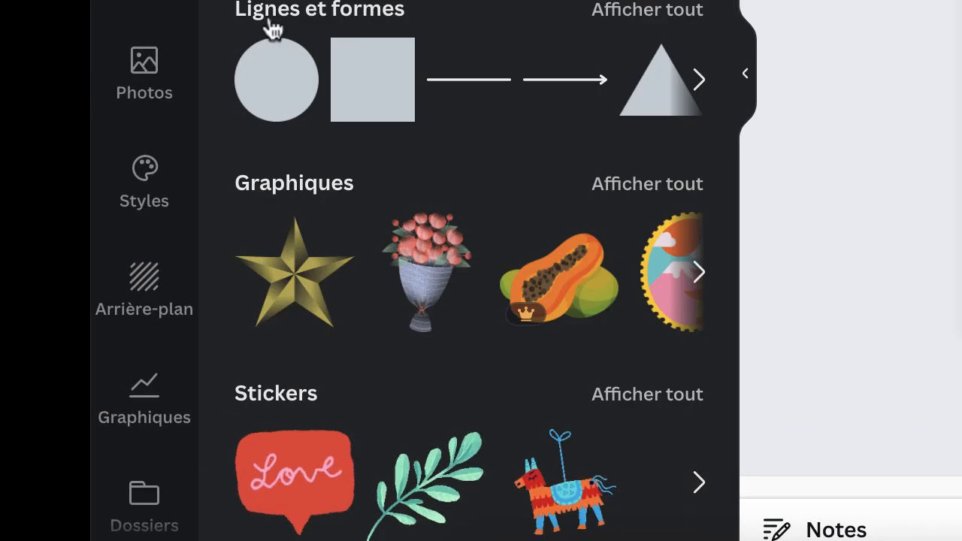
pyautogui.click(644, 11)
pyautogui.scroll(-5, 537, 200)
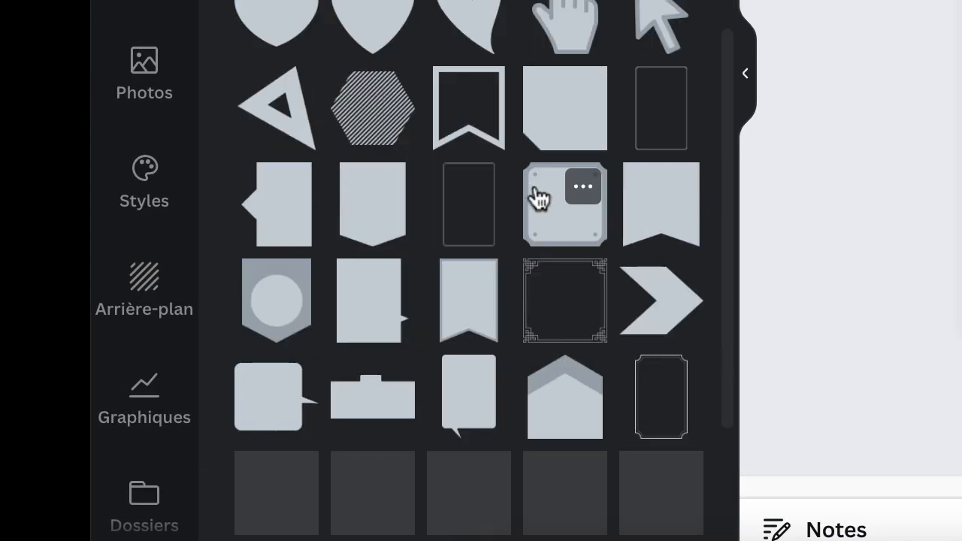
pyautogui.scroll(-5, 532, 188)
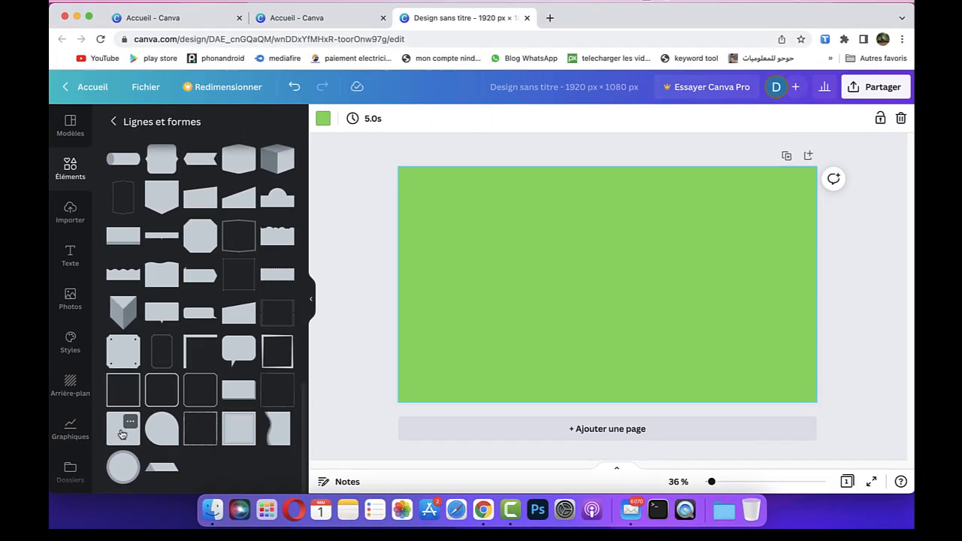
pyautogui.click(274, 411)
pyautogui.click(122, 434)
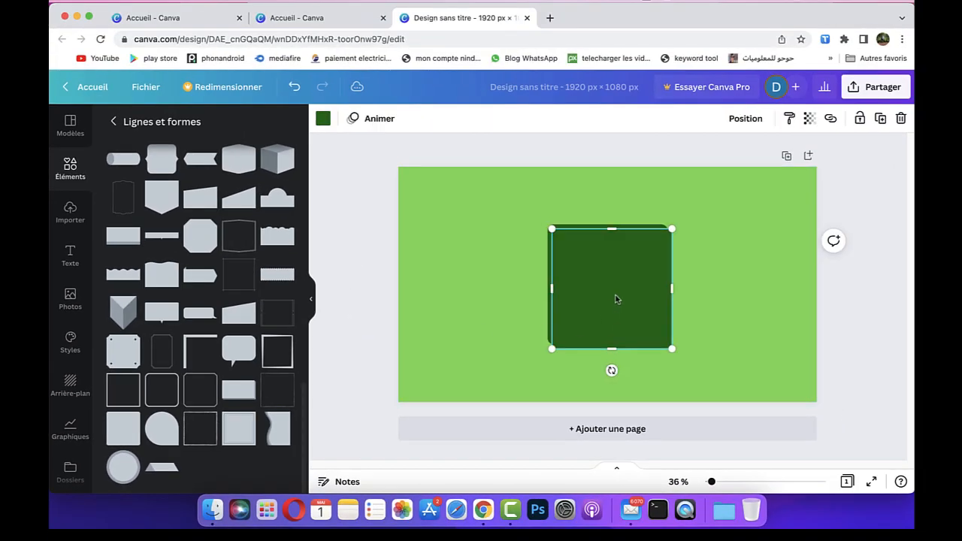
# - Reshape the front square into a wide, flat bar near the page's lower edge and delete the duplicate square behind it
pyautogui.moveTo(612, 229); pyautogui.dragTo(611, 303)
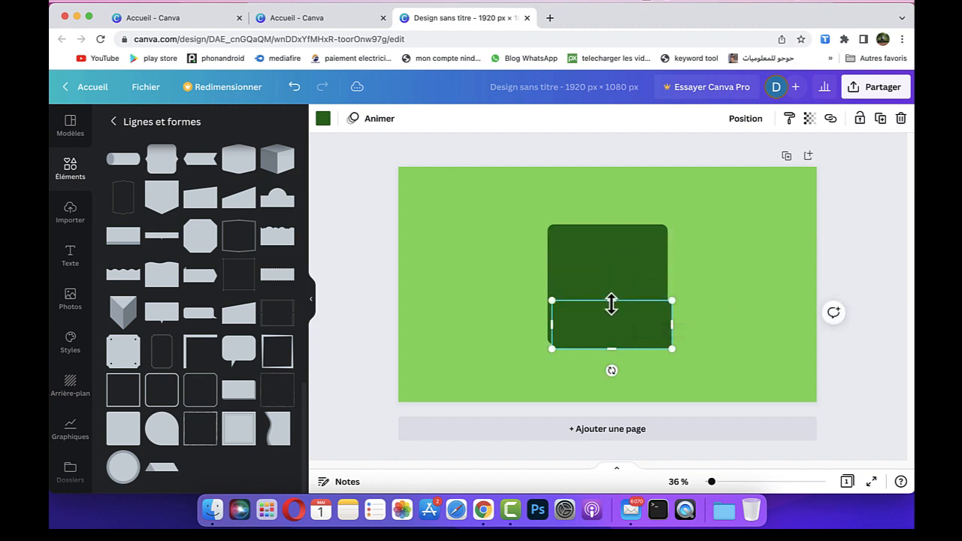
pyautogui.moveTo(551, 324); pyautogui.dragTo(458, 321)
pyautogui.moveTo(669, 325); pyautogui.dragTo(663, 368)
pyautogui.click(621, 285)
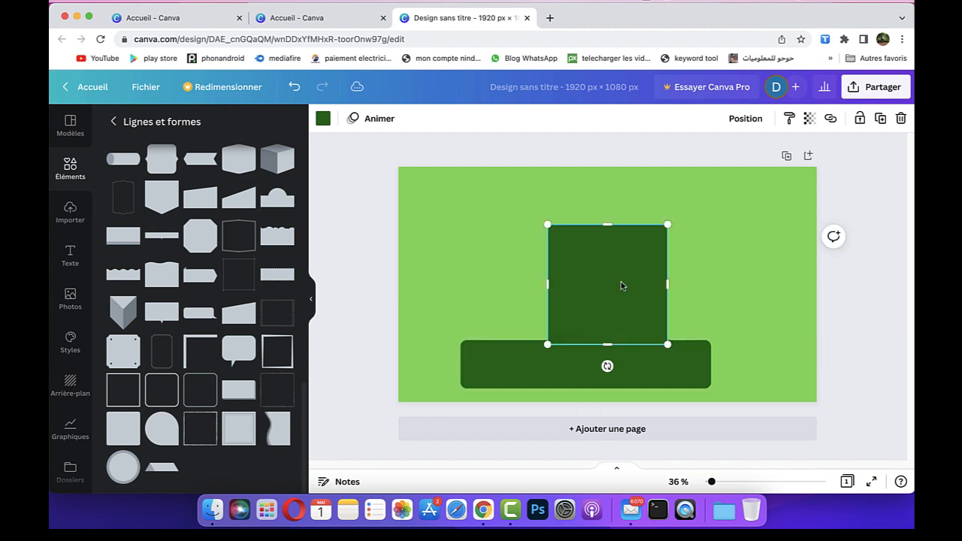
pyautogui.click(902, 121)
# - Shift the rounded bar slightly towards the page's lower centre and recolour it white
pyautogui.moveTo(525, 364); pyautogui.dragTo(537, 366)
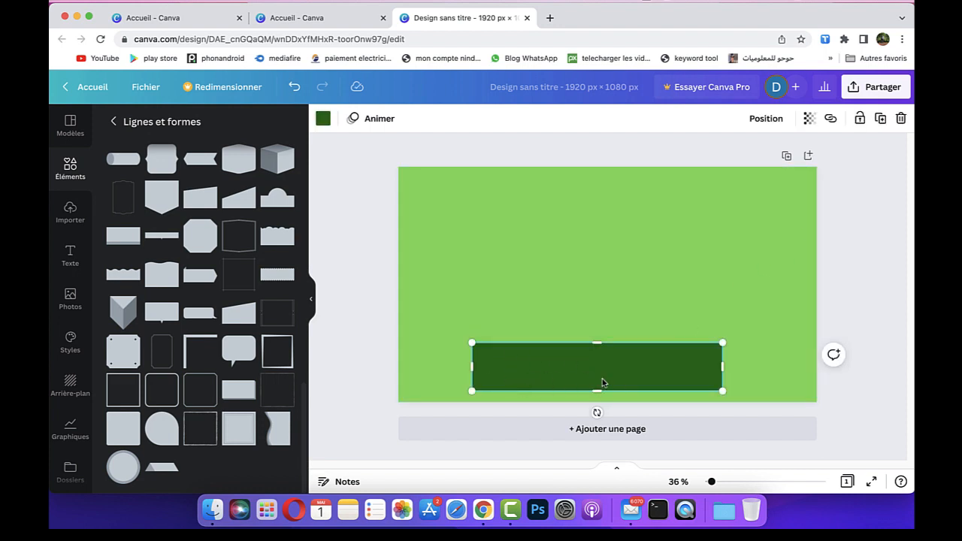
pyautogui.click(323, 119)
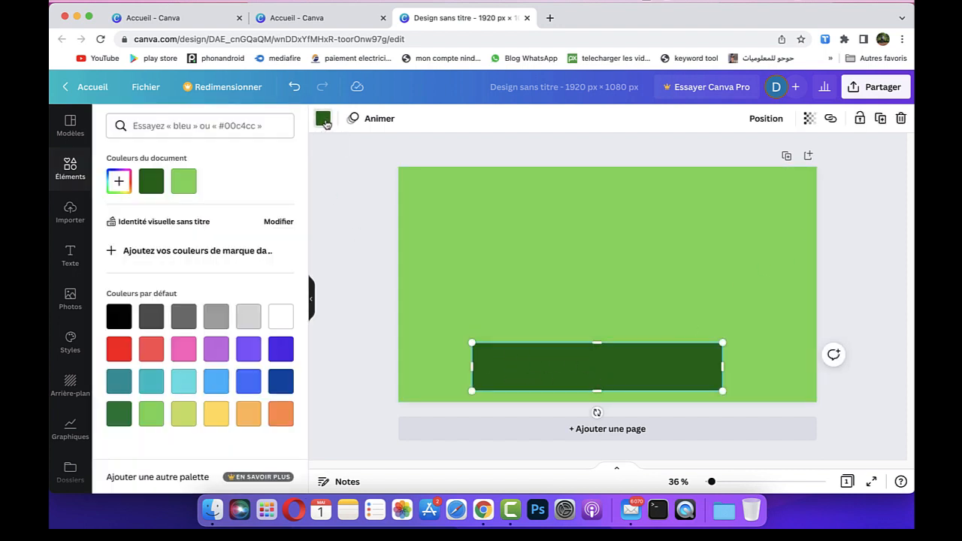
pyautogui.click(282, 322)
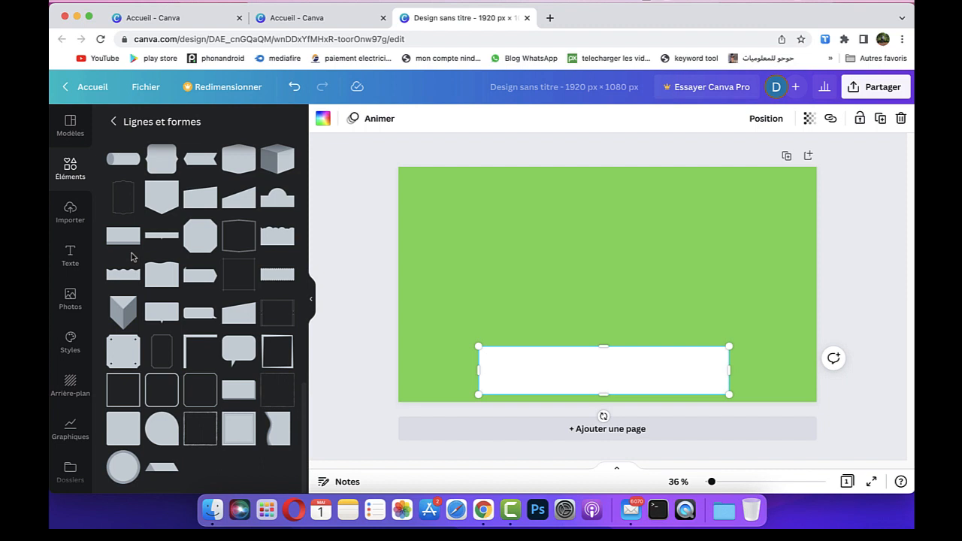
# - Place the uploaded CanalMelak logo at reduced size over the white bar's left end and delete the large duplicate logo
pyautogui.click(71, 214)
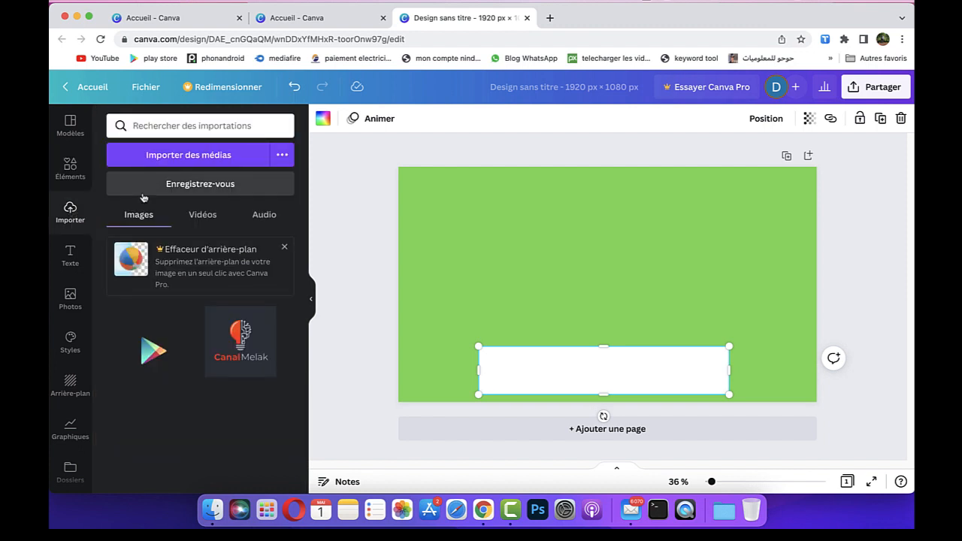
pyautogui.click(235, 359)
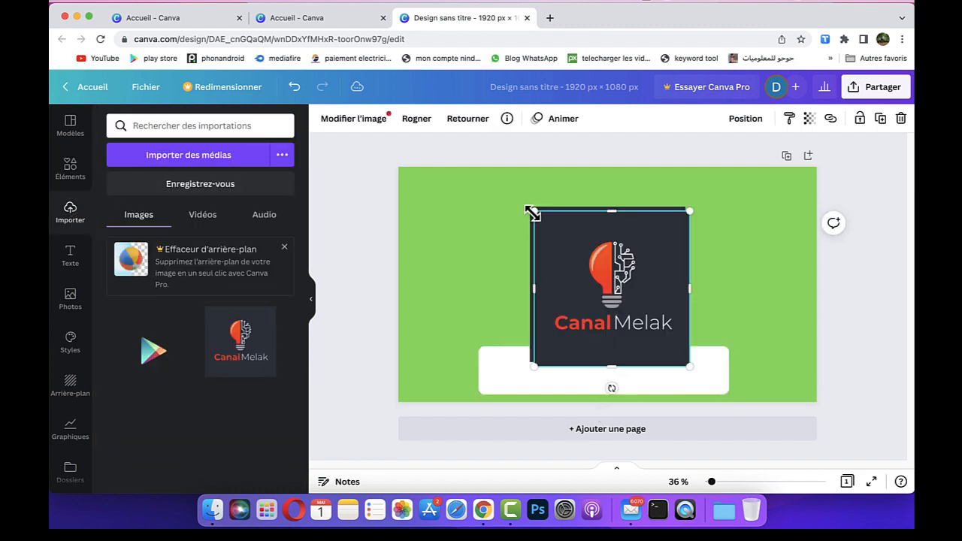
pyautogui.moveTo(530, 208); pyautogui.dragTo(518, 369)
pyautogui.click(587, 297)
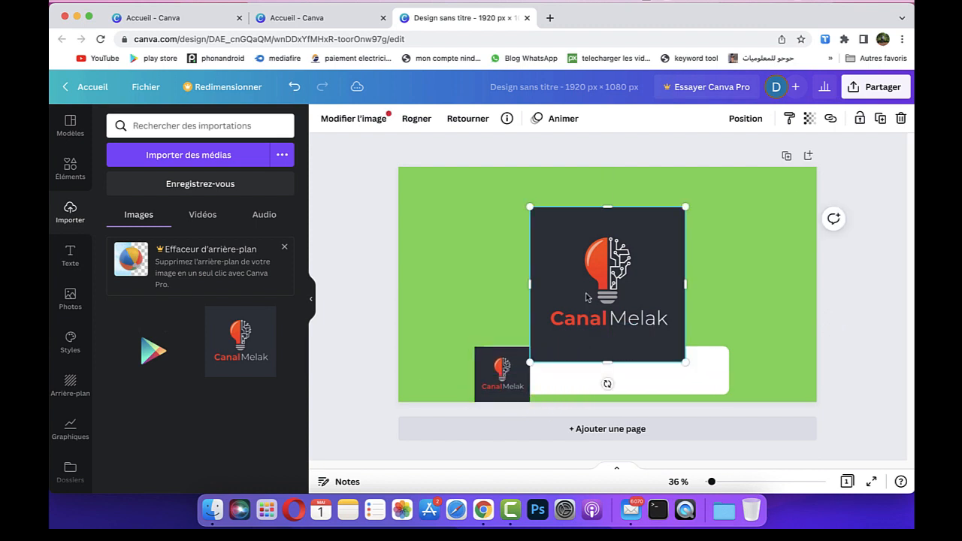
pyautogui.click(901, 118)
pyautogui.click(512, 400)
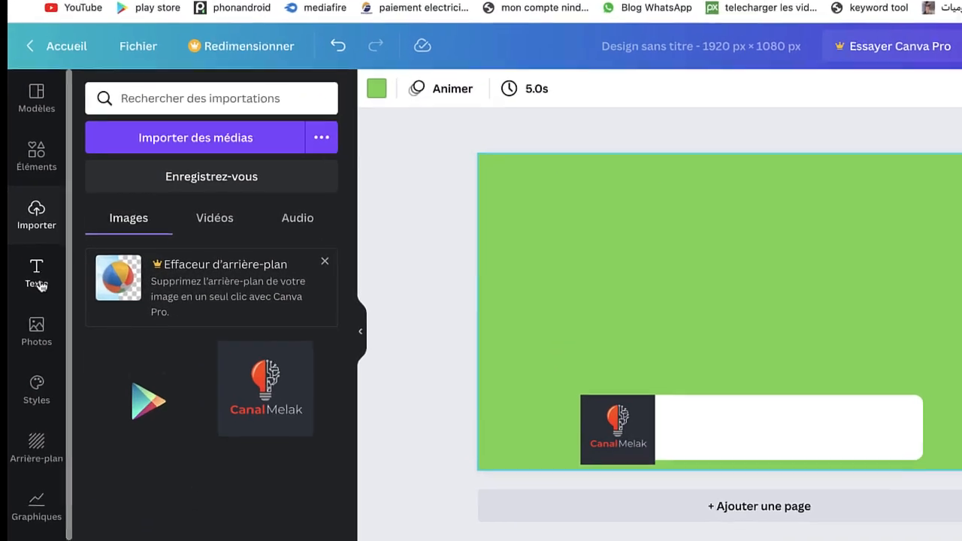
# - Add a title text box to the page reading "Canalmelak"
pyautogui.click(70, 258)
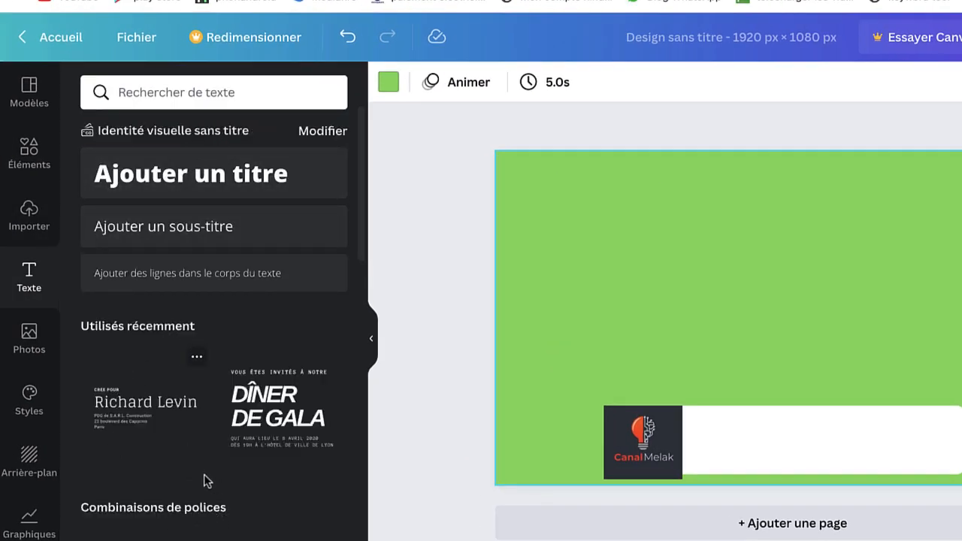
pyautogui.scroll(-1, 209, 471)
pyautogui.scroll(1, 211, 477)
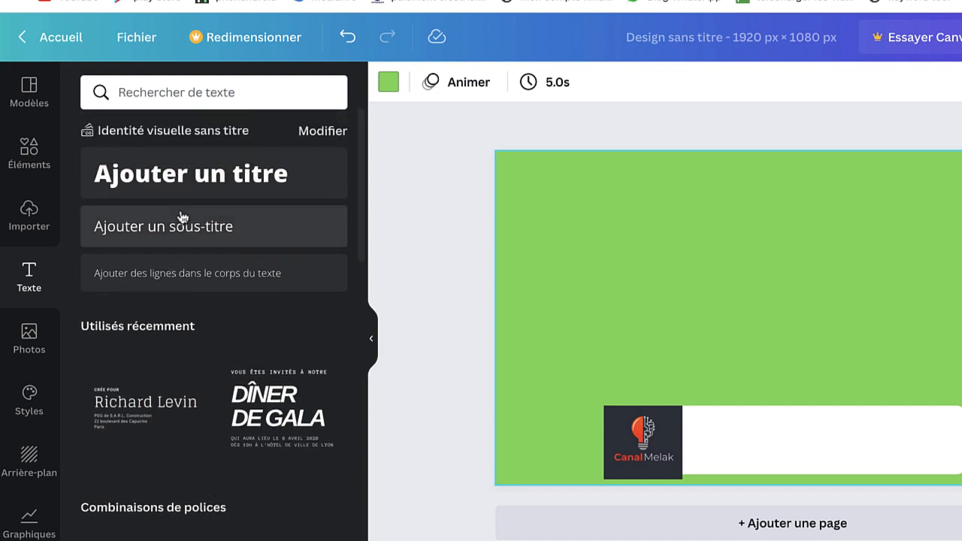
pyautogui.click(213, 193)
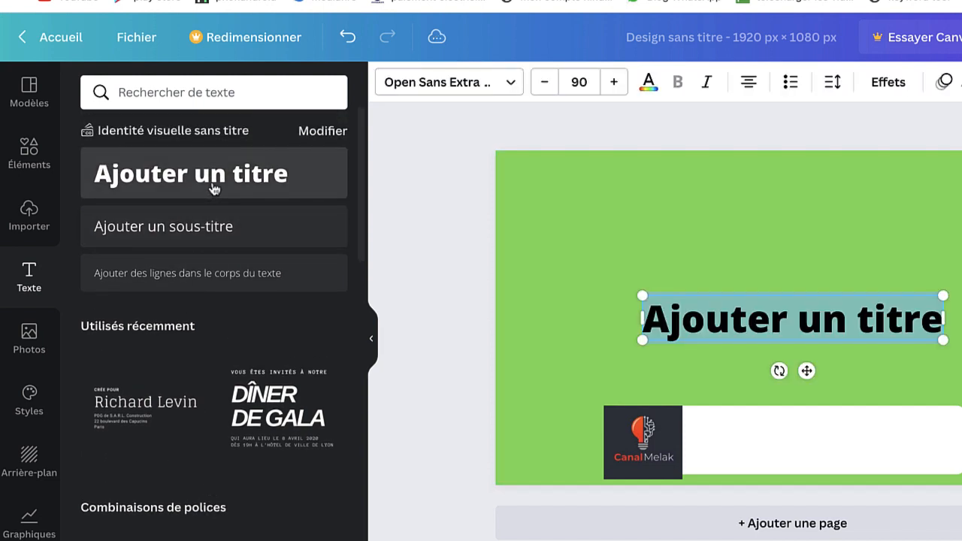
pyautogui.write('C')
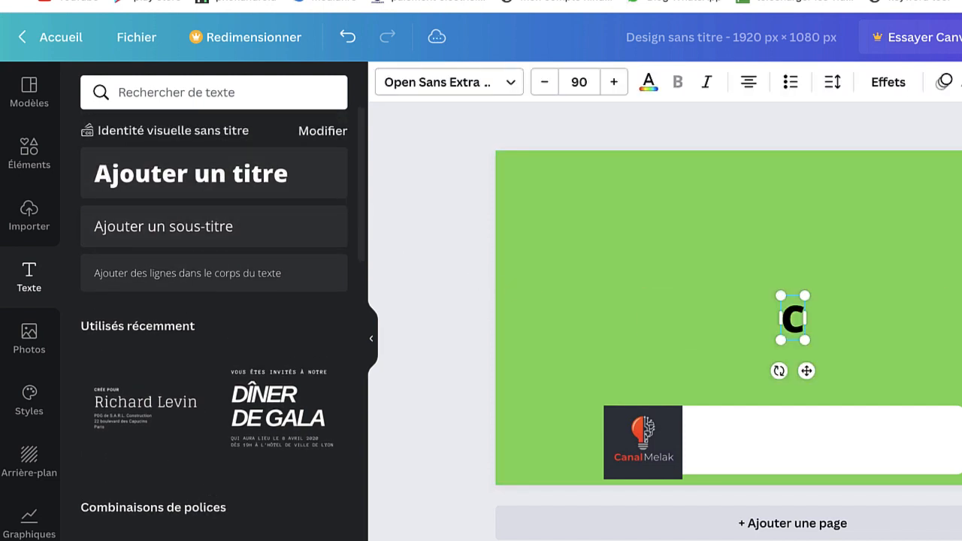
pyautogui.write('analmelak')
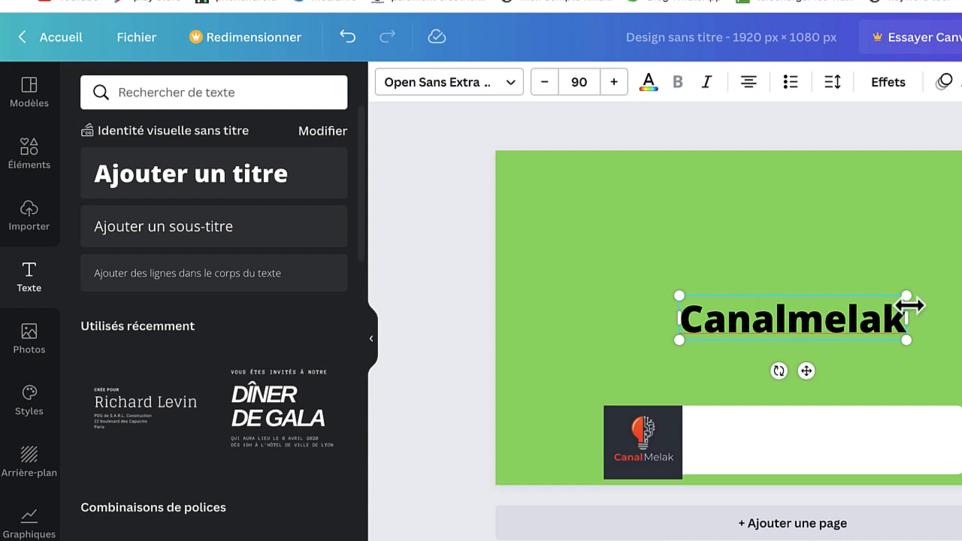
# - Shrink the Canalmelak title to a font size of about 45.9 and place it on the white bar's upper part, beside the logo
pyautogui.moveTo(906, 297); pyautogui.dragTo(821, 313)
pyautogui.moveTo(696, 325); pyautogui.dragTo(704, 404)
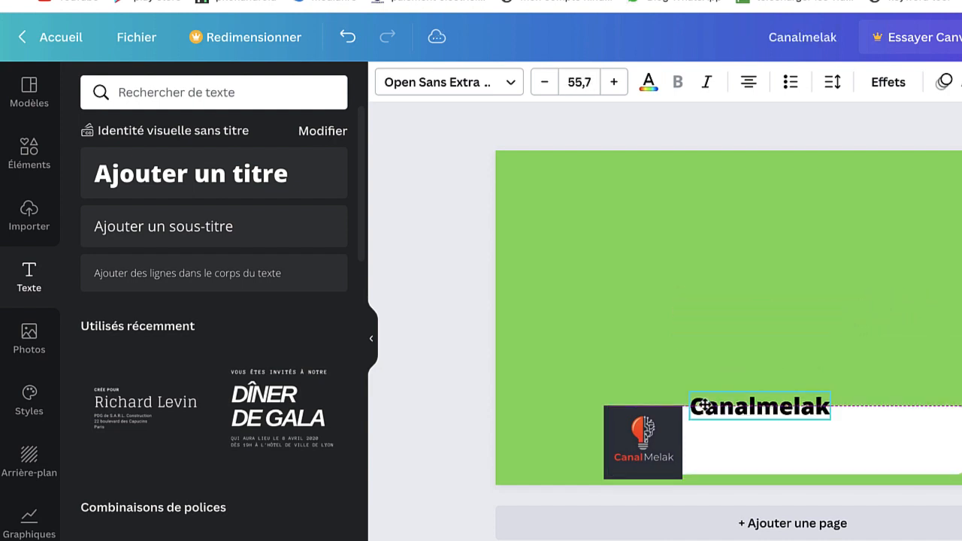
pyautogui.moveTo(704, 404); pyautogui.dragTo(700, 417)
pyautogui.moveTo(823, 407); pyautogui.dragTo(796, 411)
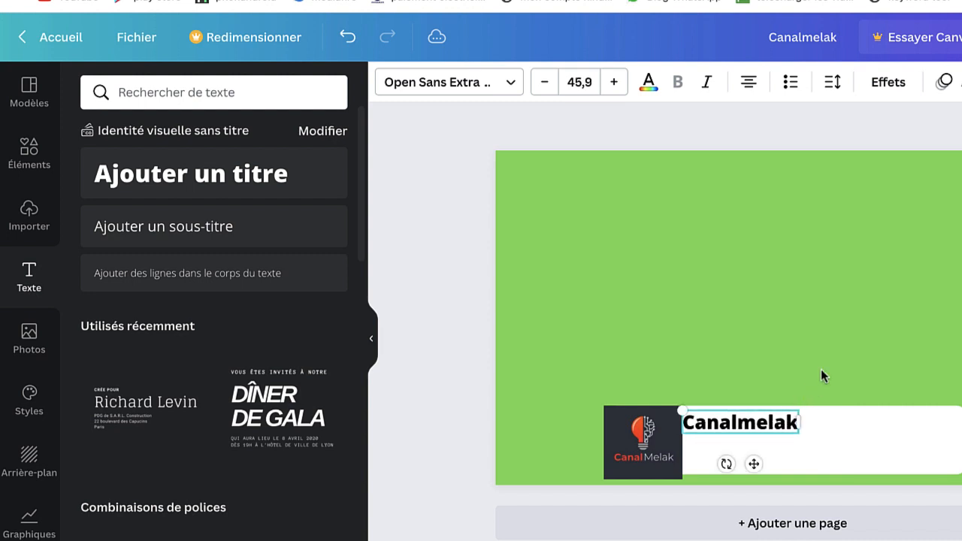
pyautogui.click(822, 316)
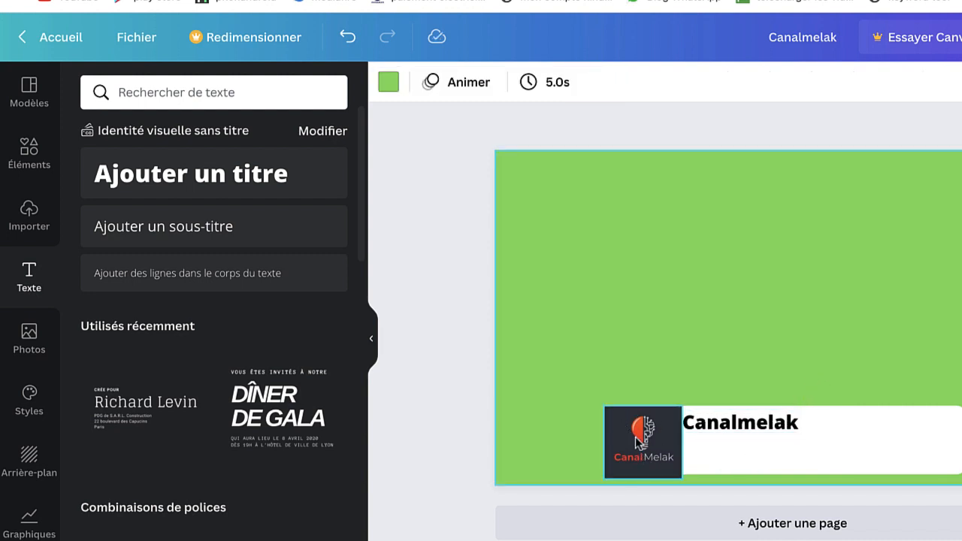
# - Apply the "Machine à écrire" text animation to the Canalmelak title
pyautogui.click(714, 429)
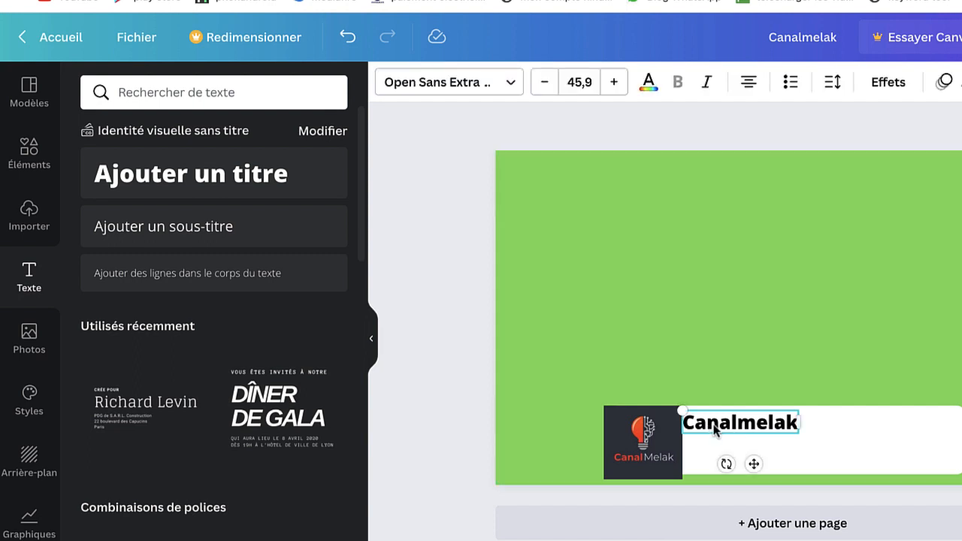
pyautogui.click(945, 83)
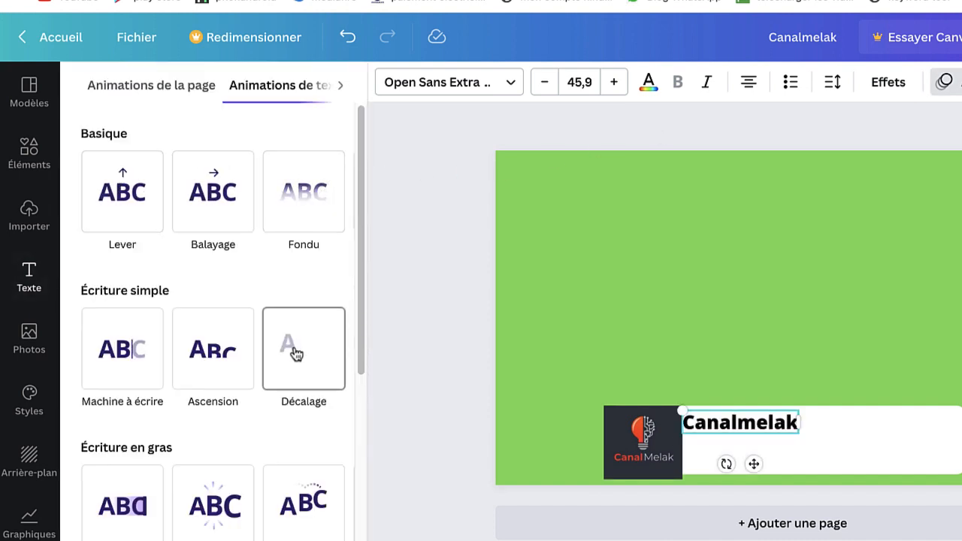
pyautogui.click(143, 370)
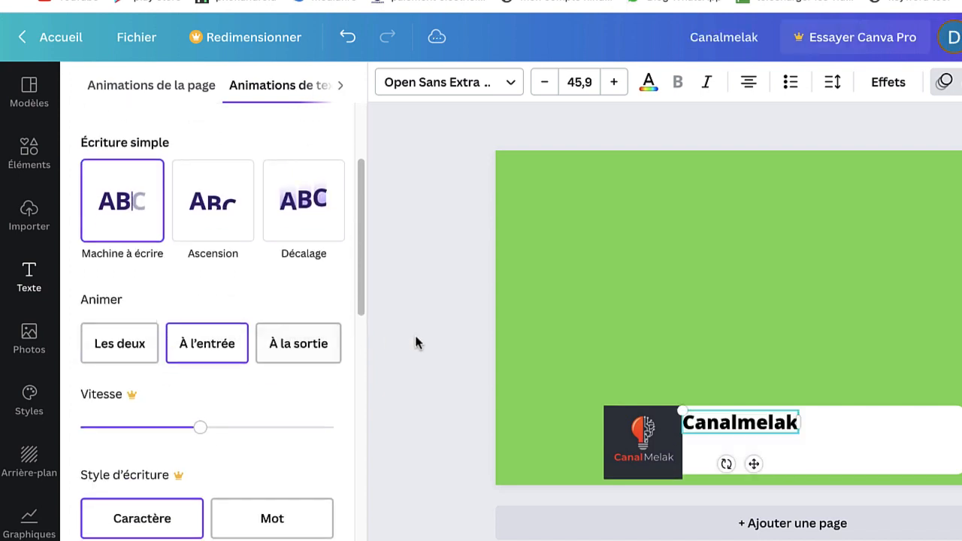
pyautogui.click(866, 325)
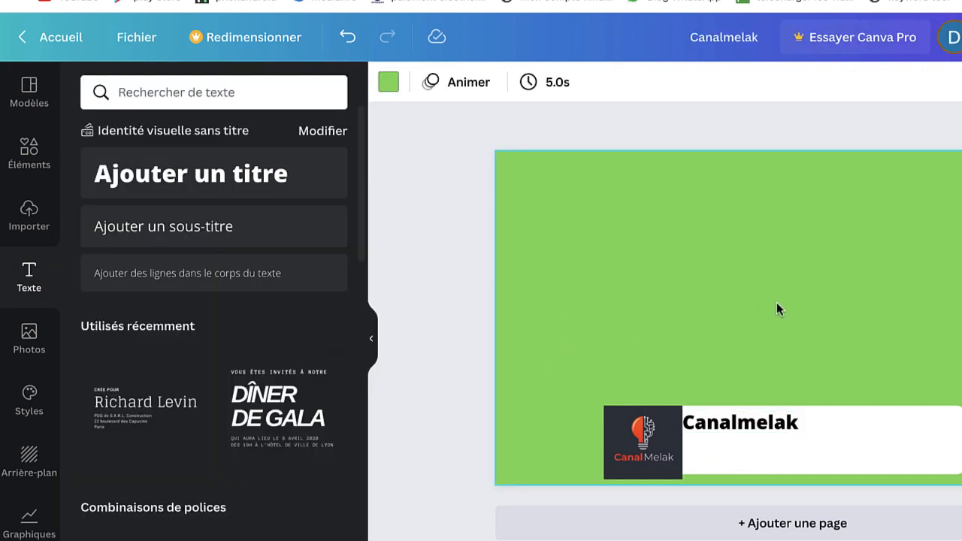
# - Add a rounded square from the lines and shapes collection to the page and flatten it into a wide rectangle
pyautogui.click(30, 160)
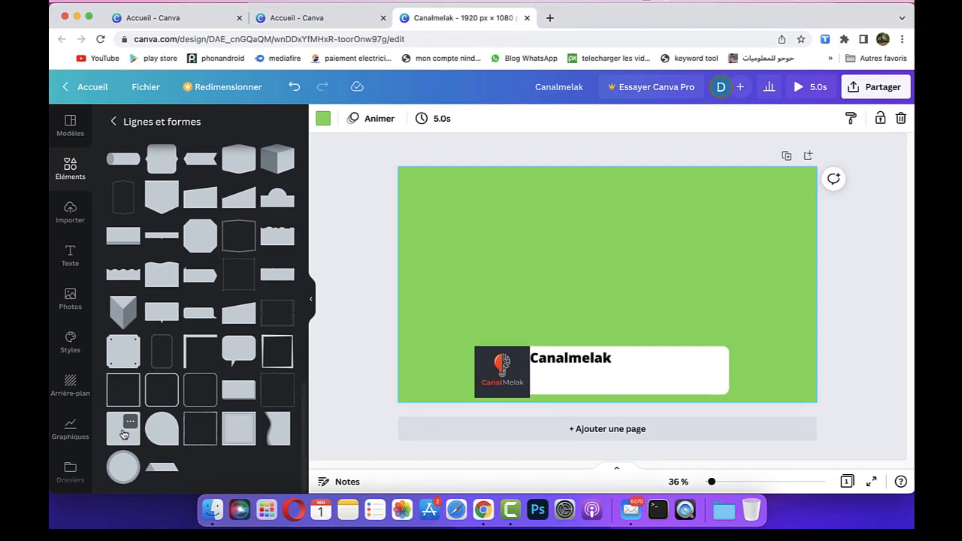
pyautogui.click(123, 430)
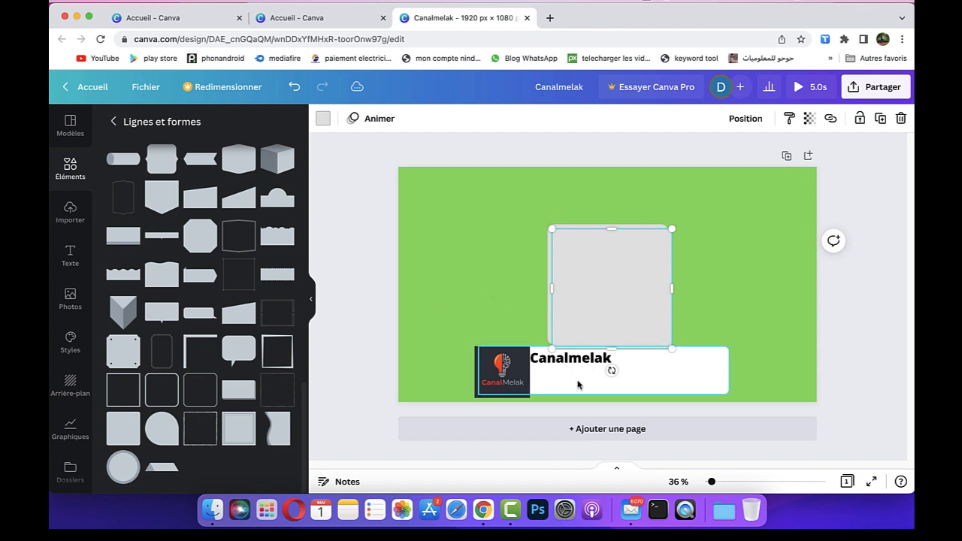
pyautogui.moveTo(607, 349); pyautogui.dragTo(607, 299)
# - Extend the white bar upward and to the right, and place the grey rounded rectangle on it beside the Canalmelak title
pyautogui.click(609, 349)
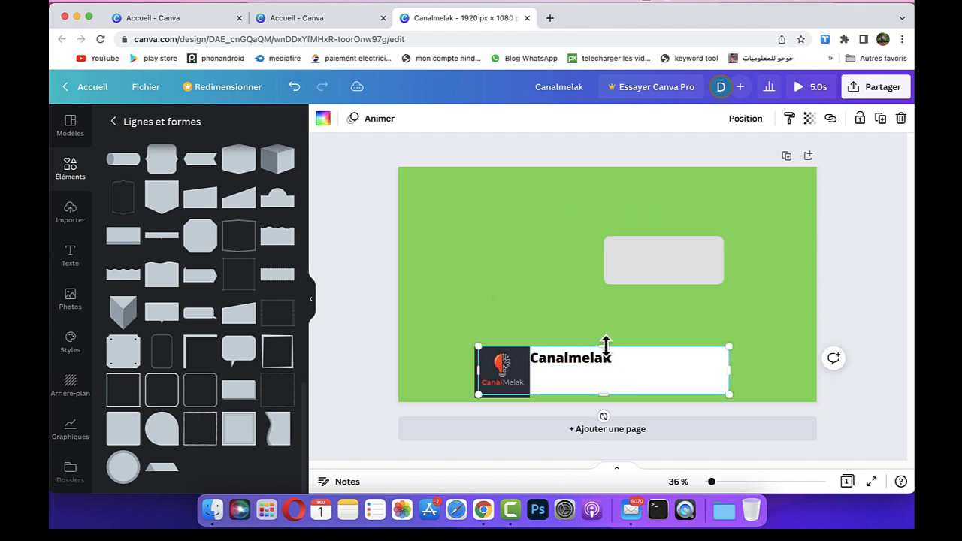
pyautogui.moveTo(606, 347); pyautogui.dragTo(604, 325)
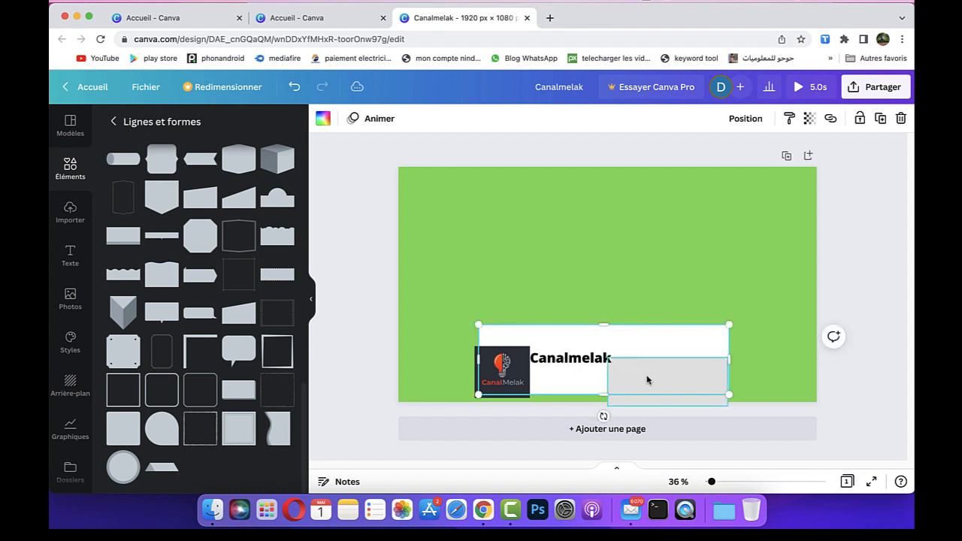
pyautogui.moveTo(644, 378); pyautogui.dragTo(651, 366)
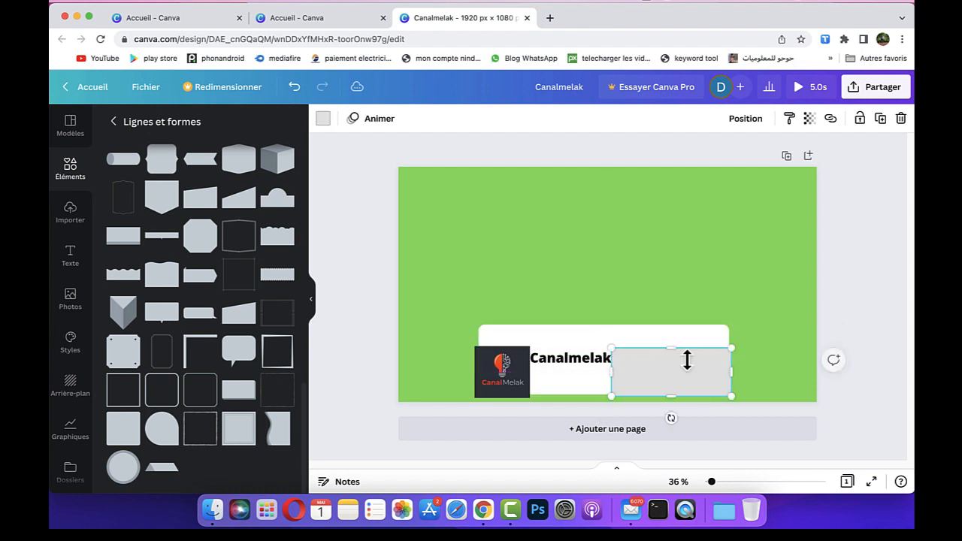
pyautogui.click(720, 337)
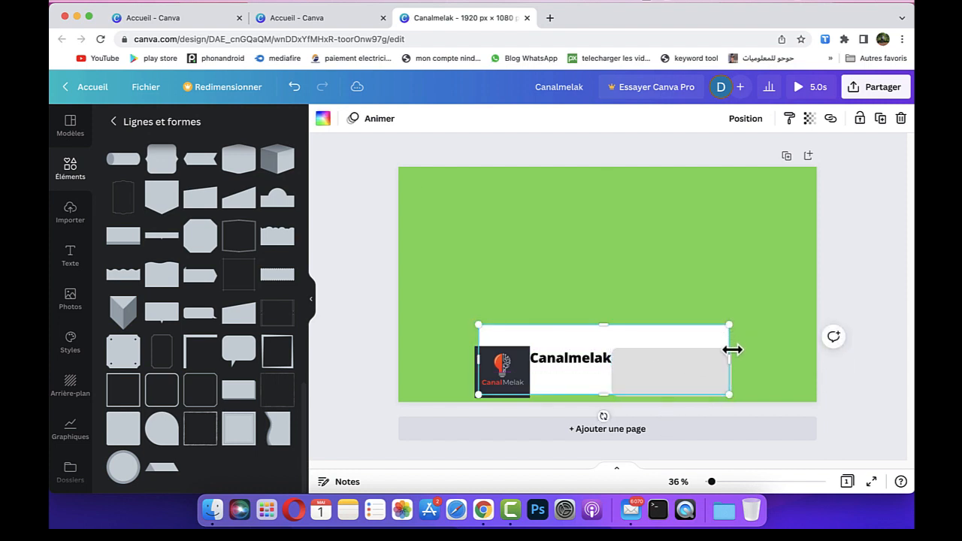
pyautogui.moveTo(710, 364); pyautogui.dragTo(686, 368)
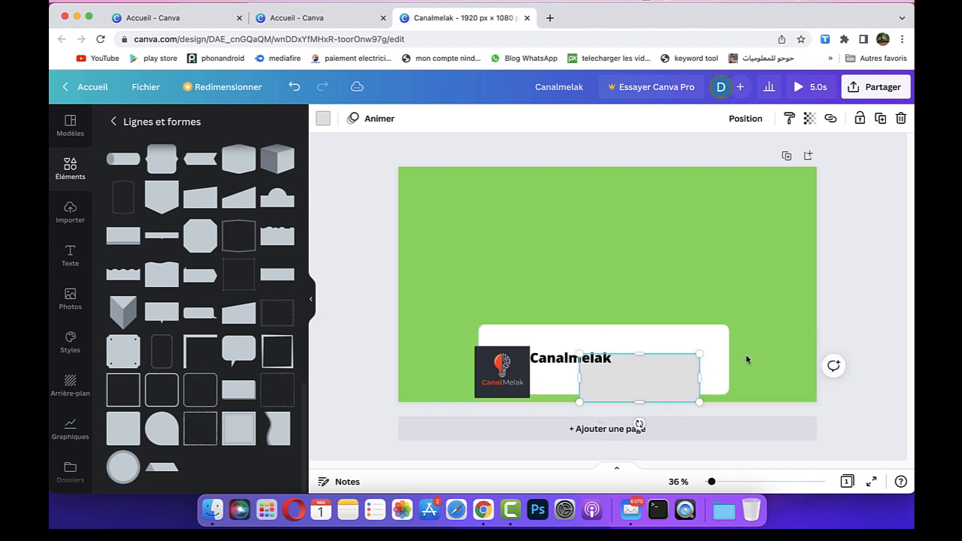
pyautogui.click(726, 361)
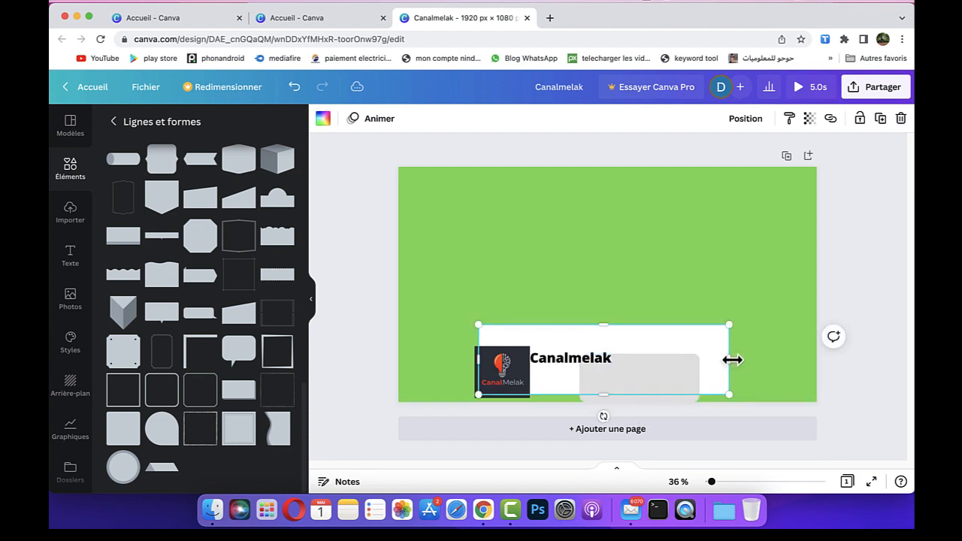
pyautogui.moveTo(730, 360); pyautogui.dragTo(765, 359)
pyautogui.moveTo(659, 379); pyautogui.dragTo(685, 362)
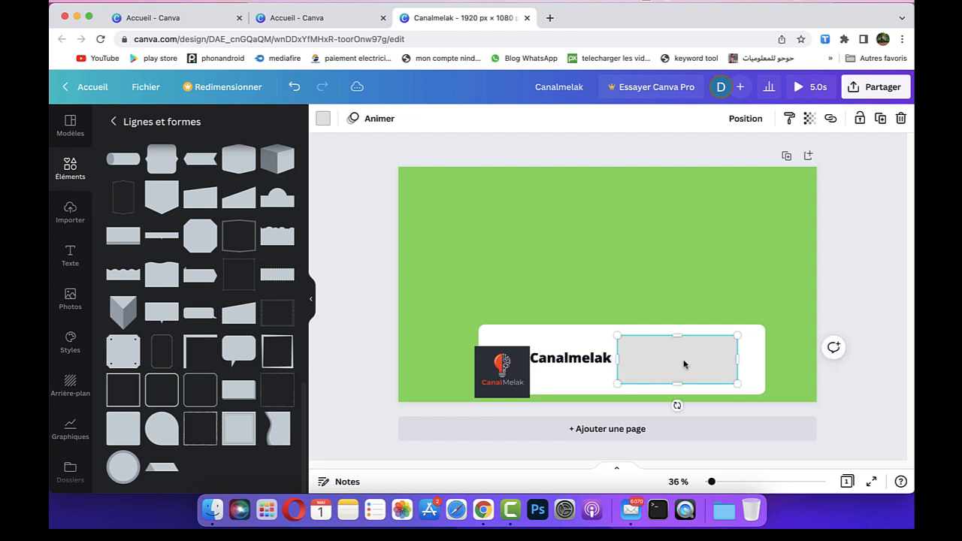
# - Fill the grey rounded rectangle on the white bar with the default red
pyautogui.click(323, 121)
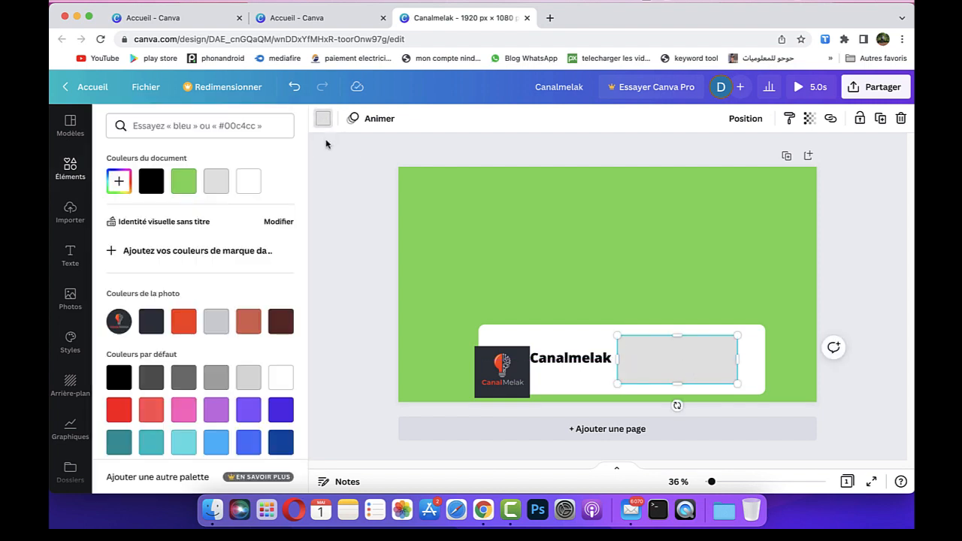
pyautogui.click(118, 410)
pyautogui.click(615, 277)
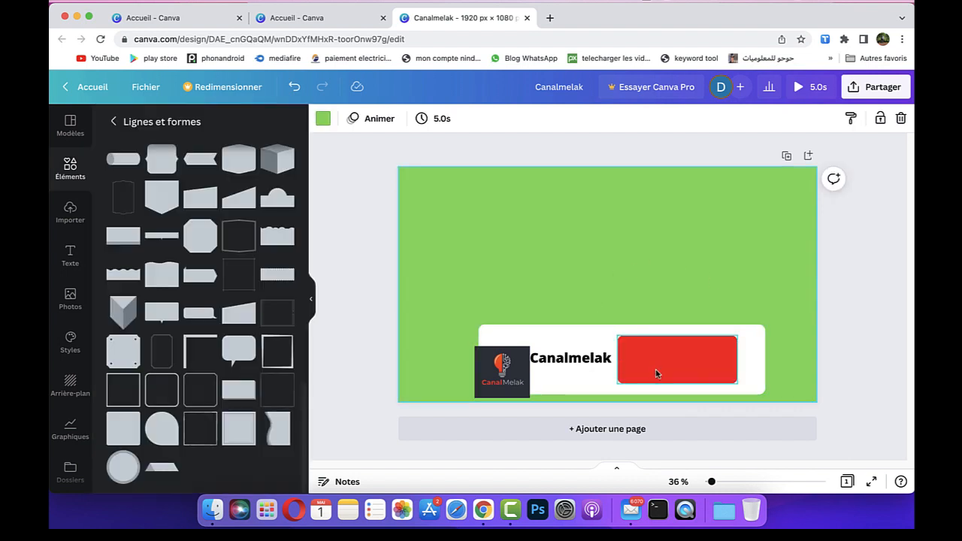
# - Add a title text box to the page reading "S'ABONNER"
pyautogui.click(69, 256)
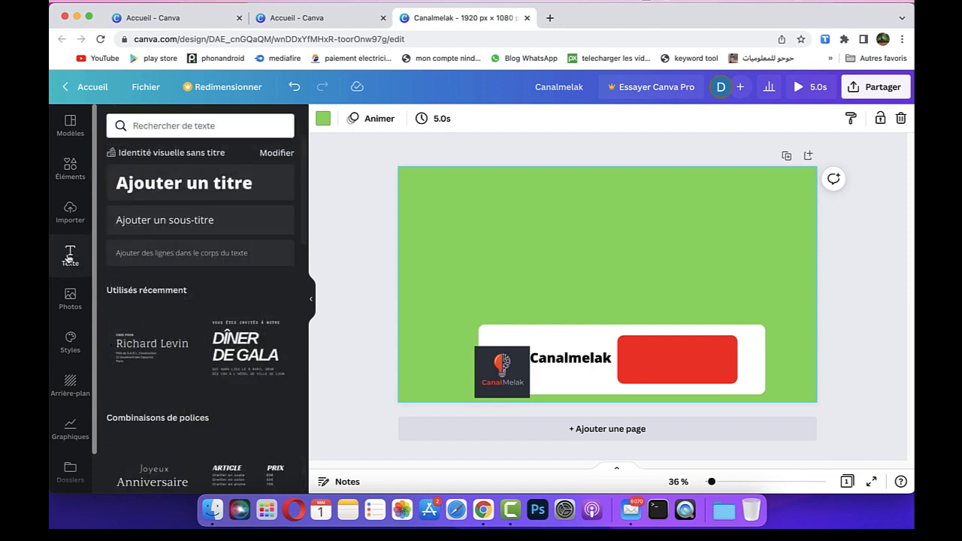
pyautogui.click(147, 194)
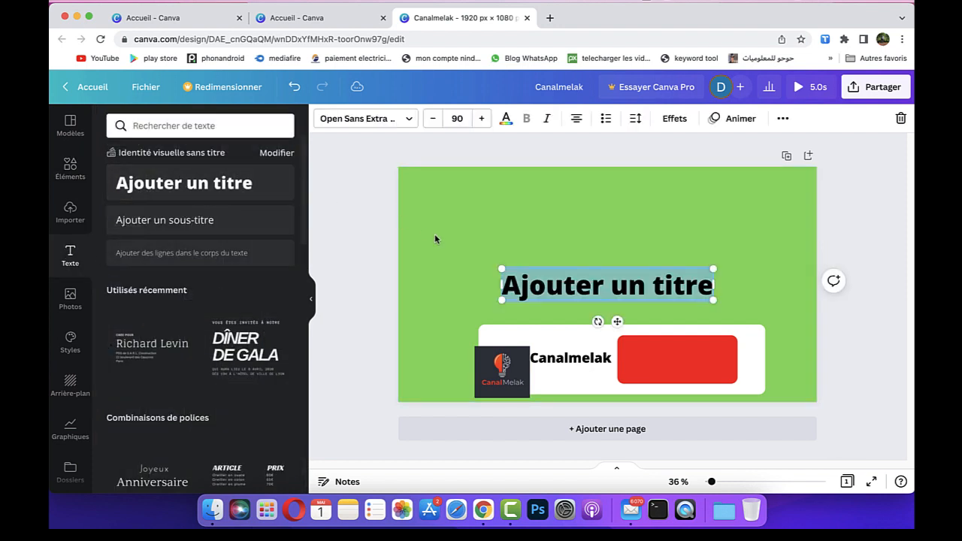
pyautogui.write('S')
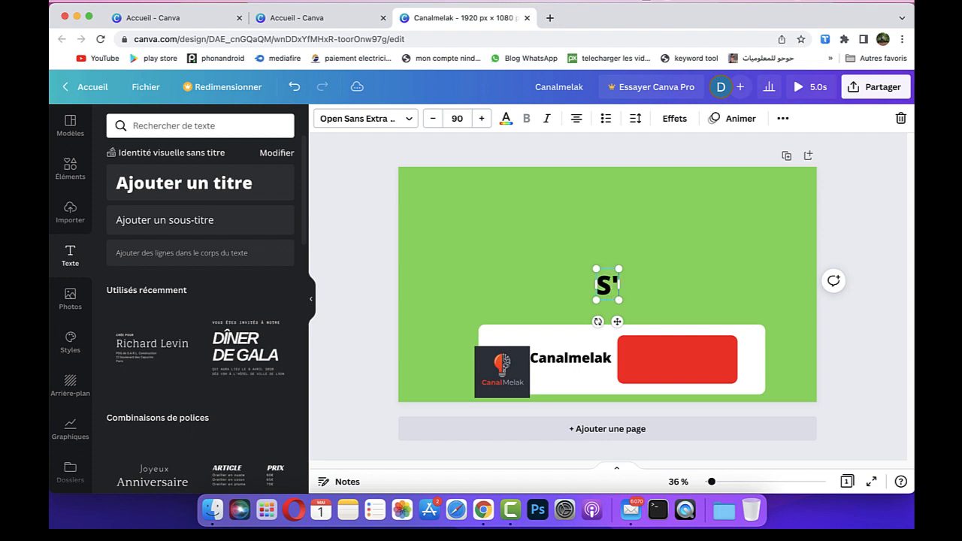
pyautogui.write("'A")
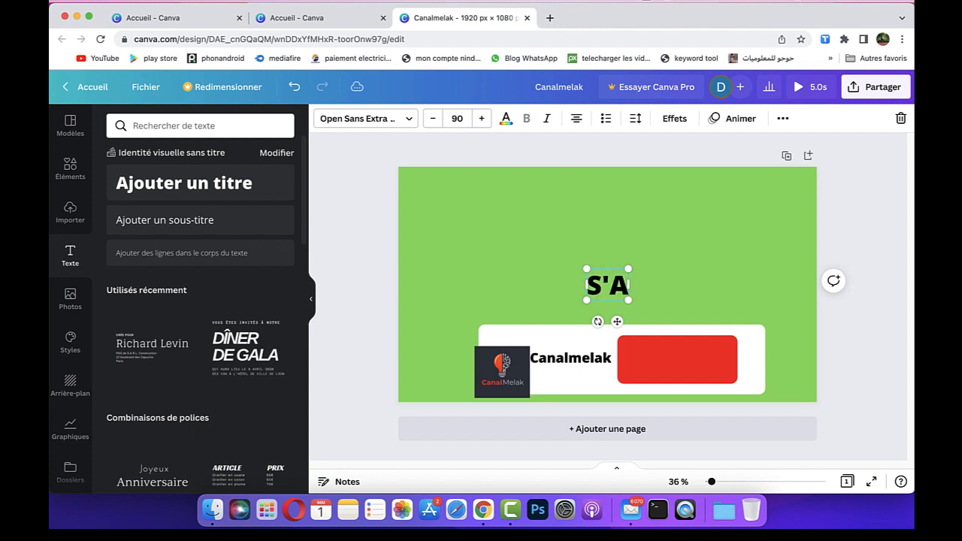
pyautogui.write('BO')
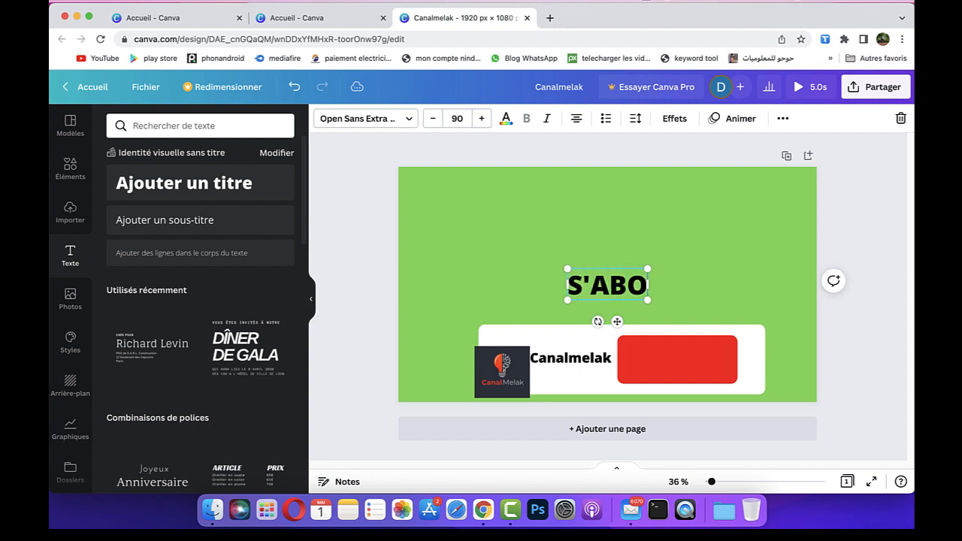
pyautogui.write('NNER')
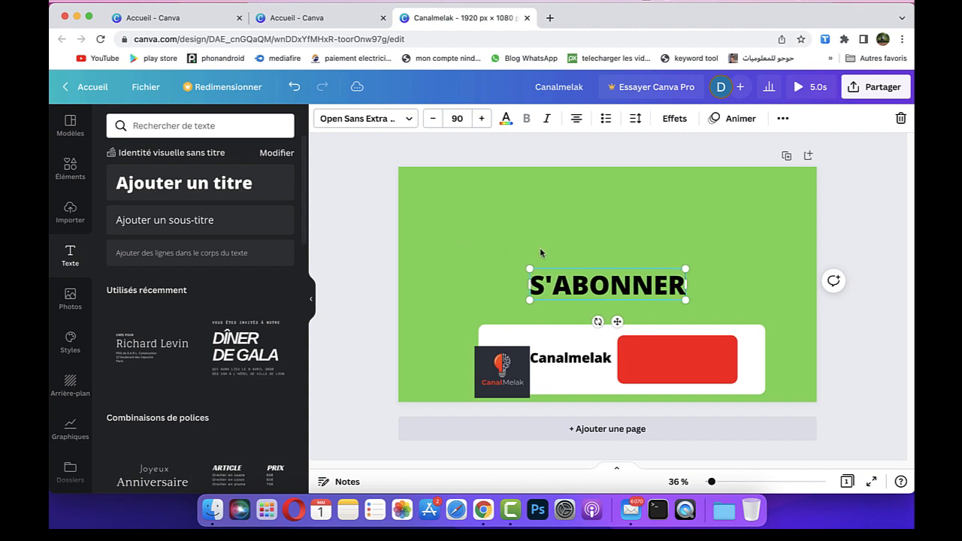
# - Colour the S'ABONNER title white and fit it over the red rectangle at a font size of about 60.8
pyautogui.moveTo(684, 269); pyautogui.dragTo(567, 290)
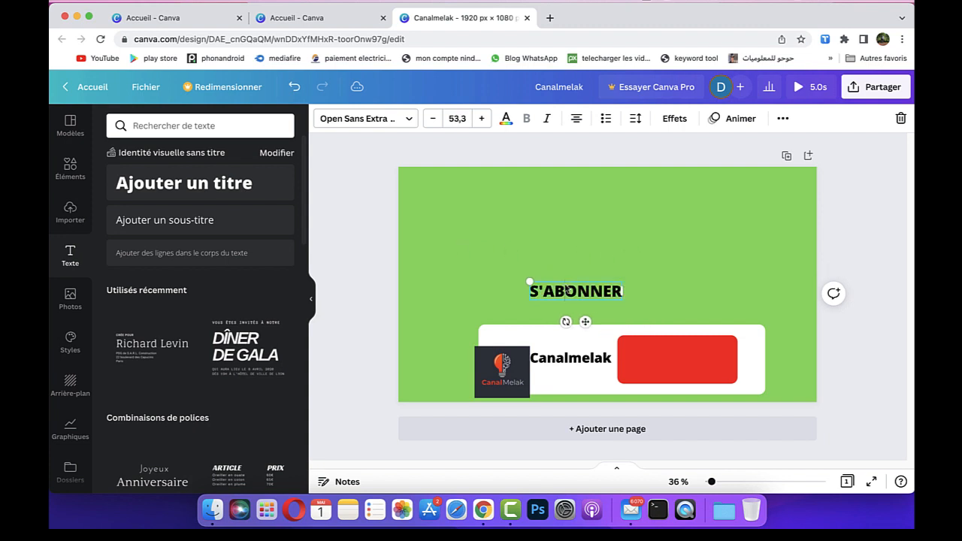
pyautogui.click(506, 118)
pyautogui.click(248, 181)
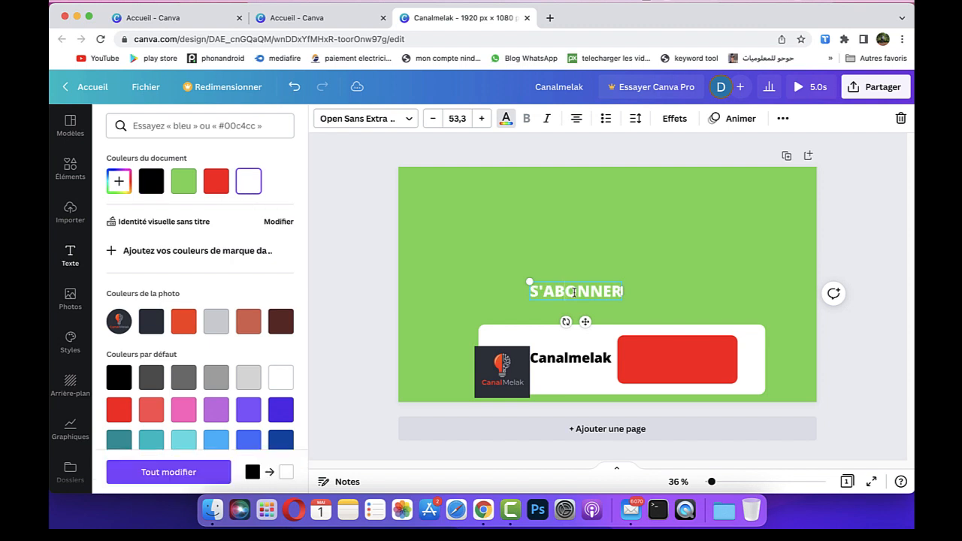
pyautogui.click(603, 291)
pyautogui.moveTo(569, 293); pyautogui.dragTo(663, 359)
pyautogui.click(718, 374)
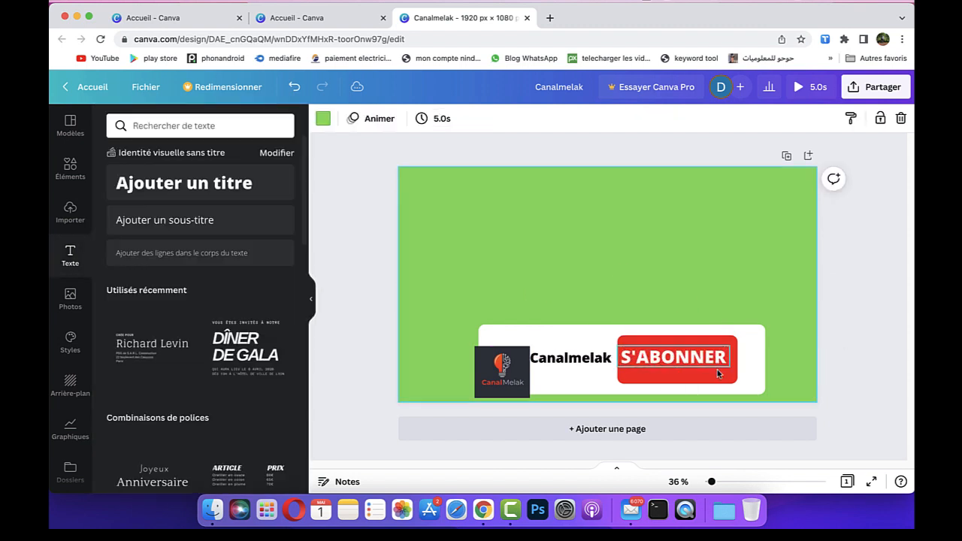
# - Apply the "Rebond" text animation to the S'ABONNER title
pyautogui.click(690, 368)
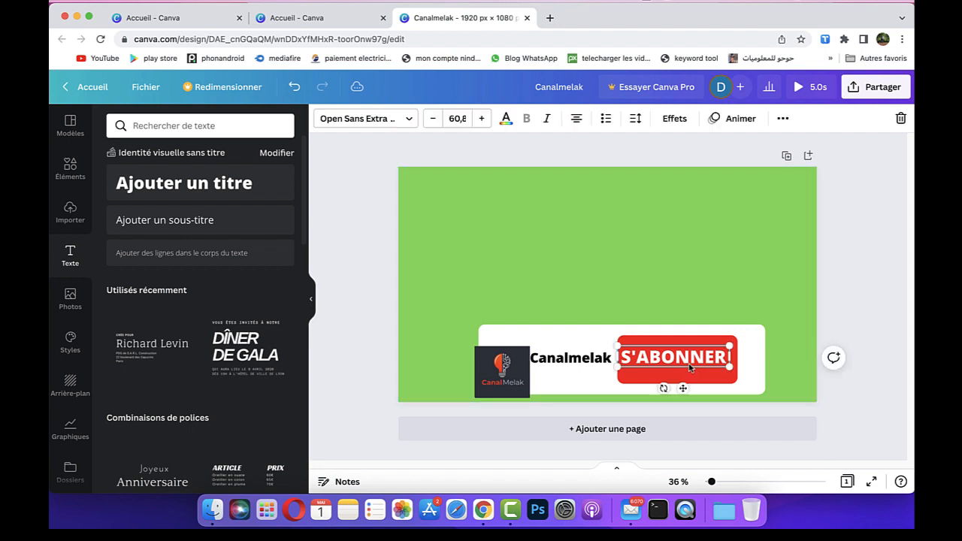
pyautogui.click(744, 126)
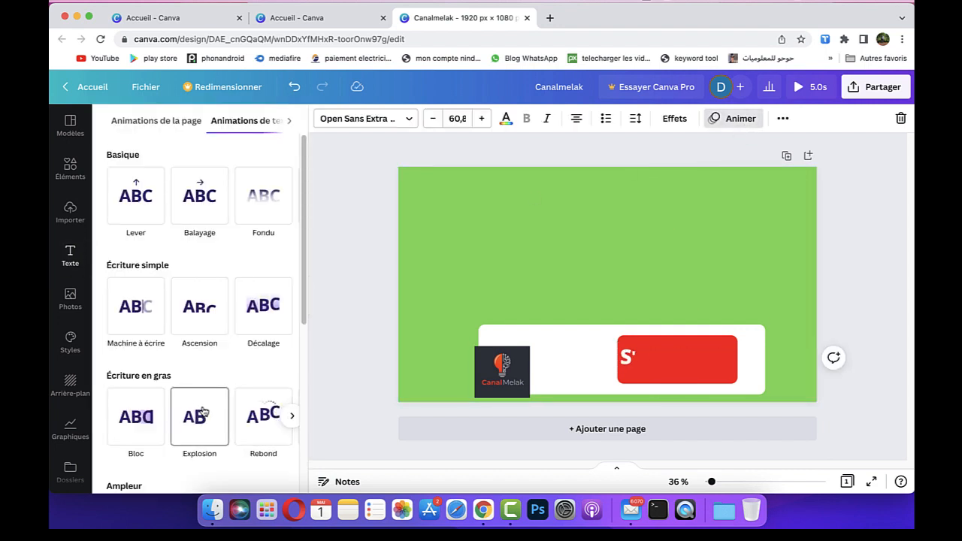
pyautogui.click(261, 420)
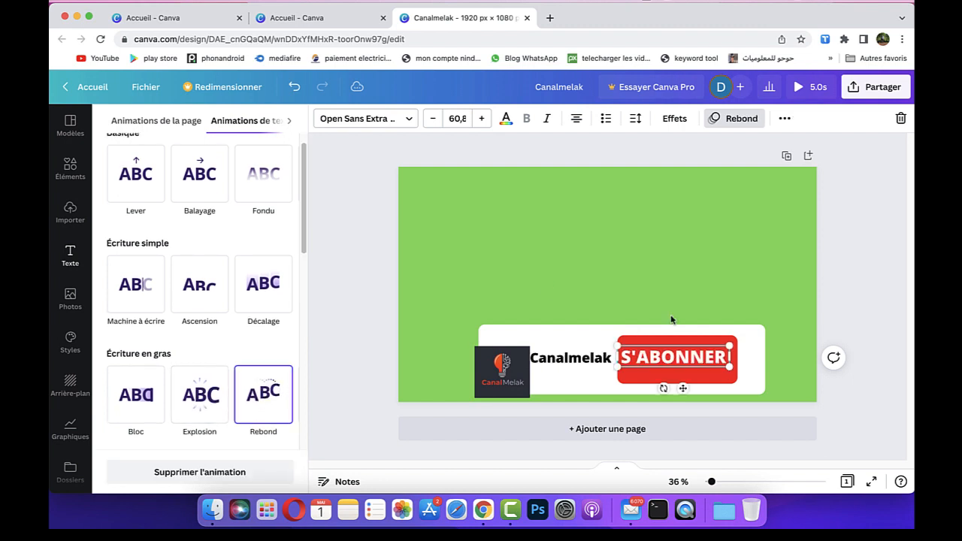
pyautogui.click(692, 266)
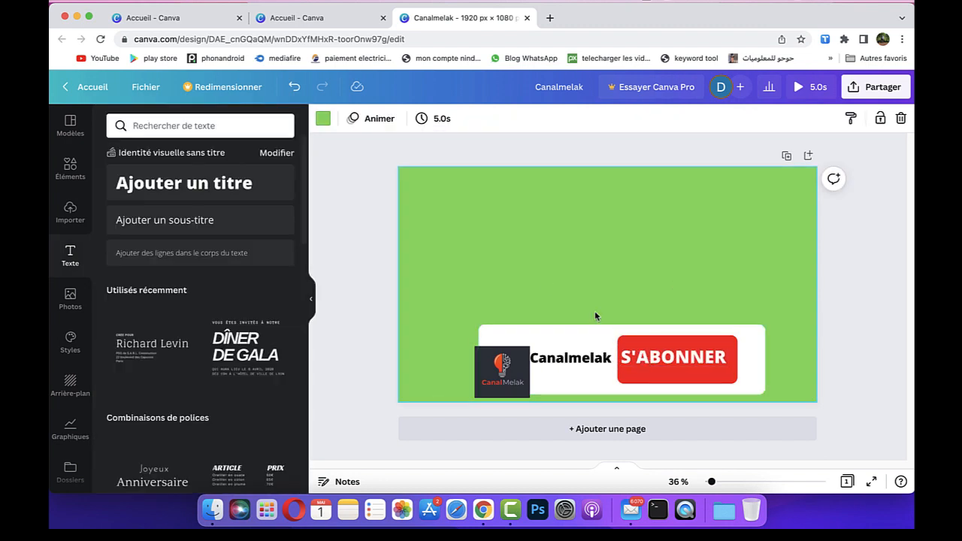
# - Search the elements for "clic" and add the animated white pixel-style arrow cursor to the page
pyautogui.click(73, 172)
pyautogui.click(114, 124)
pyautogui.click(140, 126)
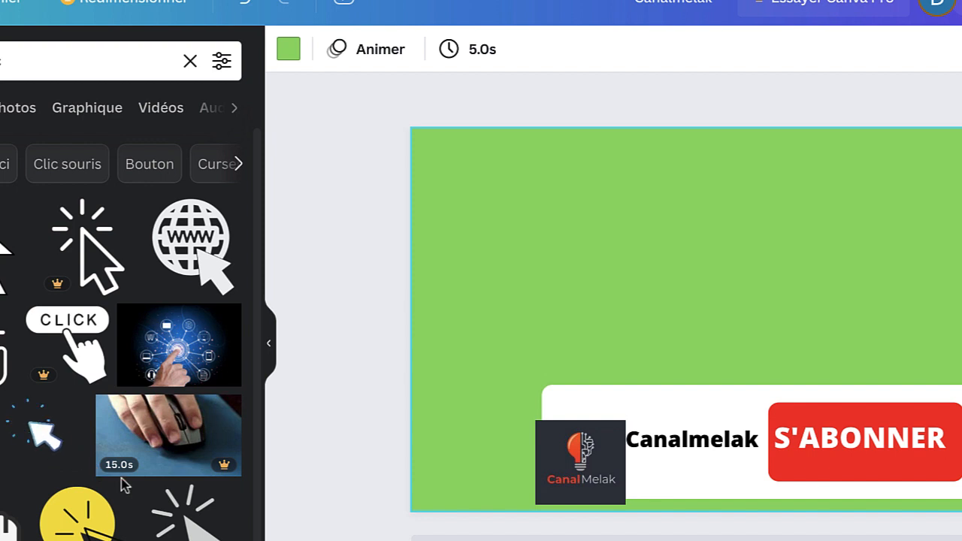
pyautogui.scroll(-3, 128, 488)
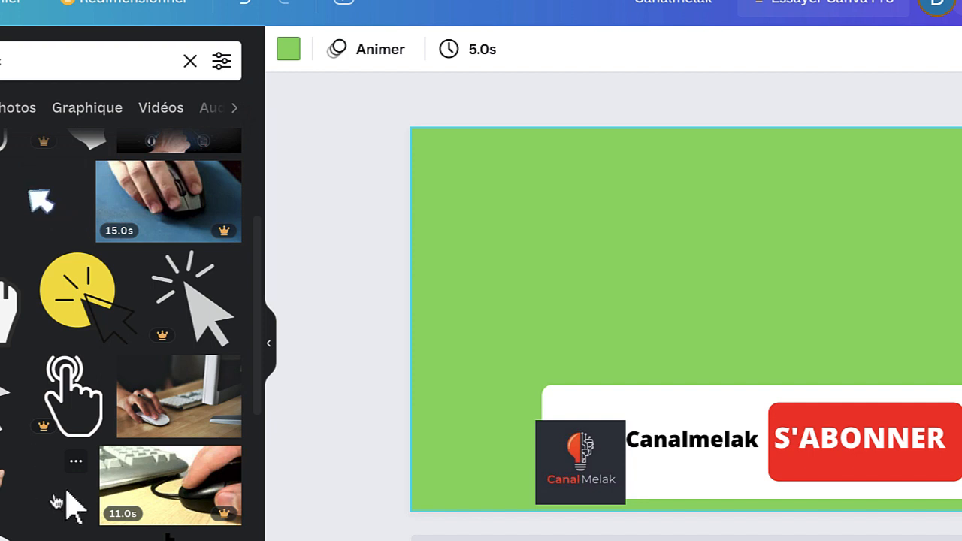
pyautogui.doubleClick(54, 497)
# - Place the animated click cursor at reduced size over the S'ABONNER text and delete the large duplicate cursor
pyautogui.moveTo(621, 174); pyautogui.dragTo(797, 367)
pyautogui.click(750, 302)
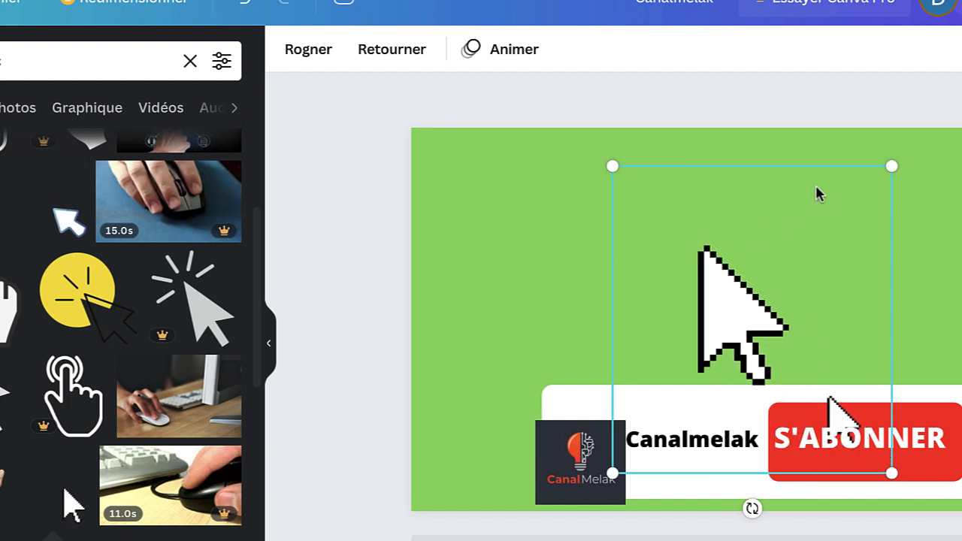
pyautogui.click(921, 370)
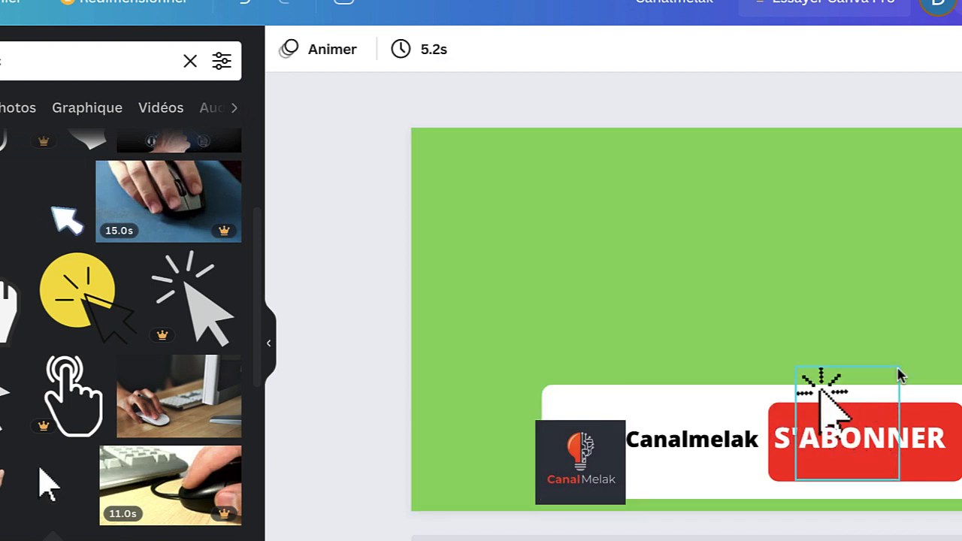
pyautogui.click(835, 436)
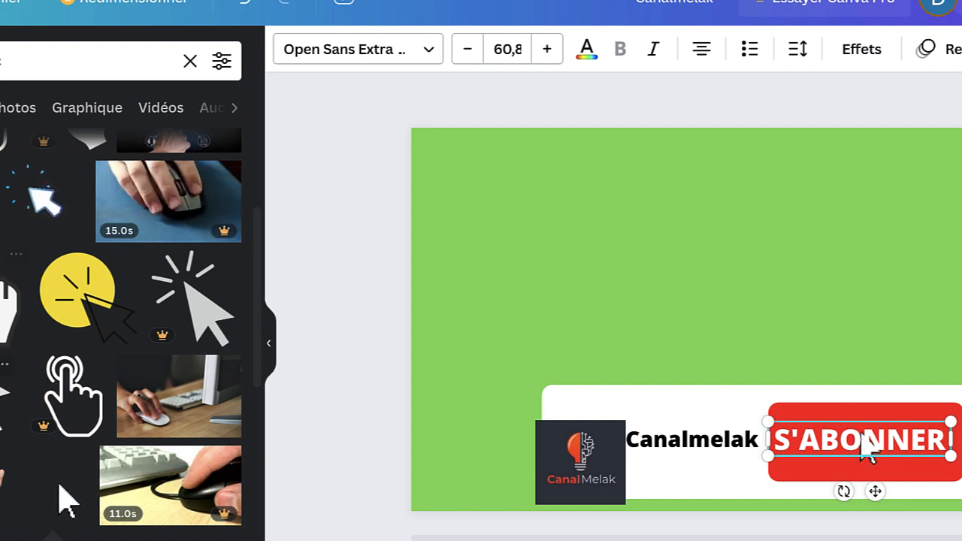
pyautogui.click(810, 367)
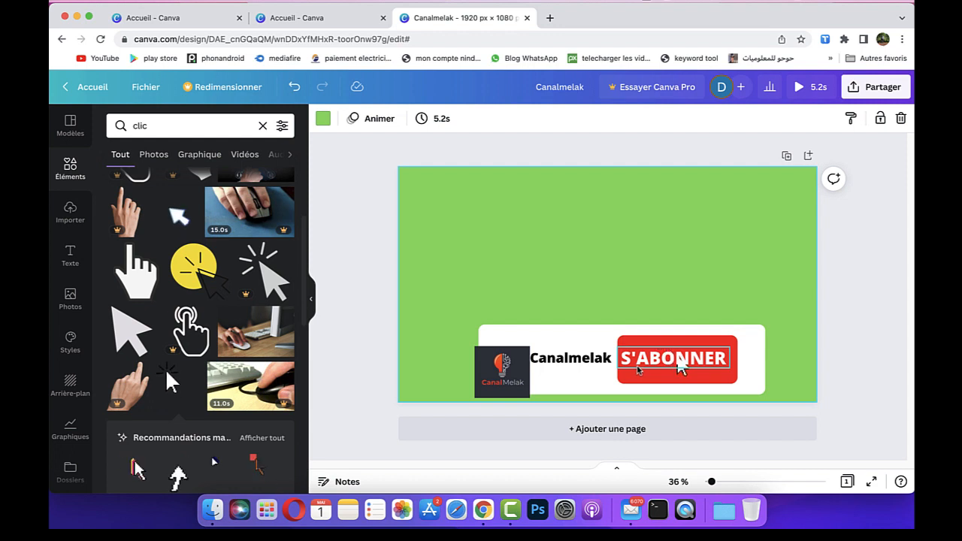
# - Duplicate the page and delete the animated click cursor from page 2
pyautogui.click(787, 155)
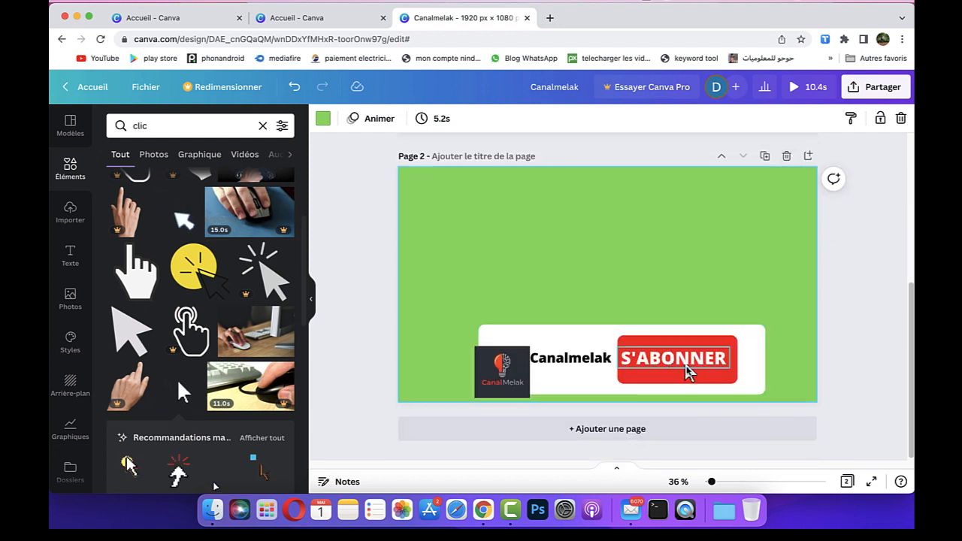
pyautogui.click(684, 369)
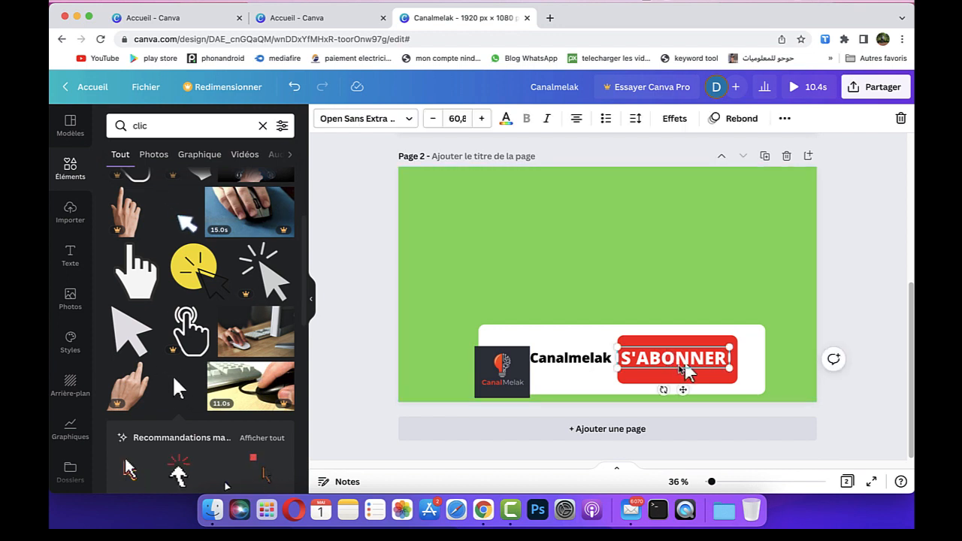
pyautogui.click(680, 369)
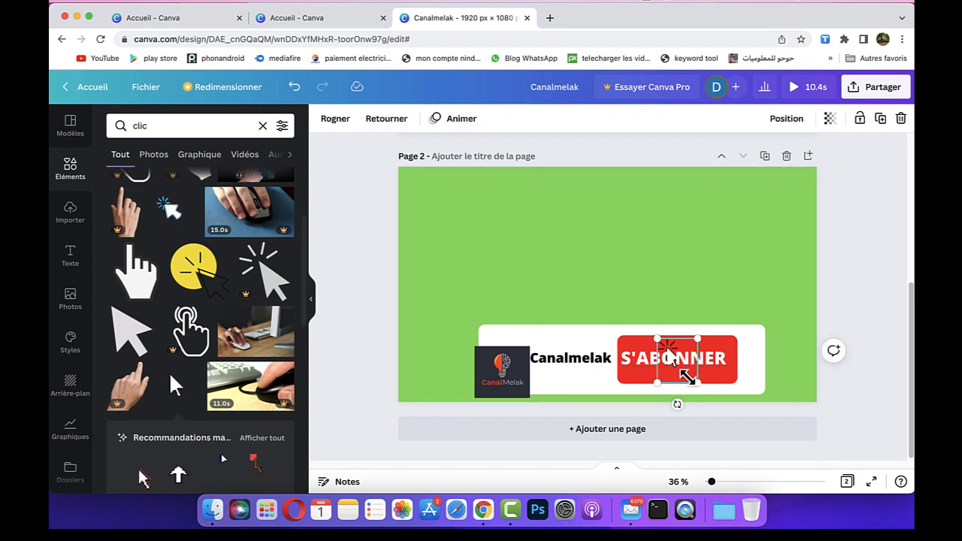
pyautogui.press('Delete')
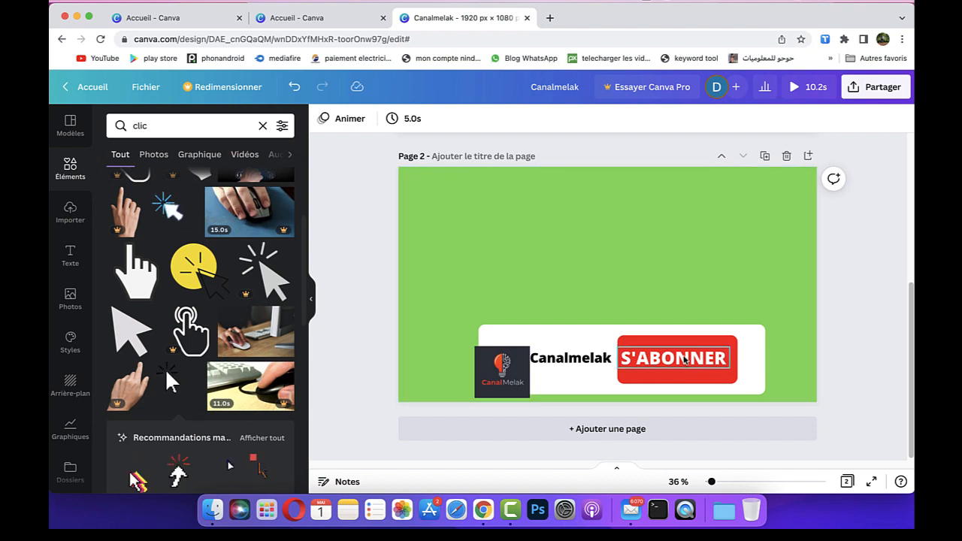
# - Make the S'ABONNER text on page 2 partly transparent and duplicate the page
pyautogui.click(685, 362)
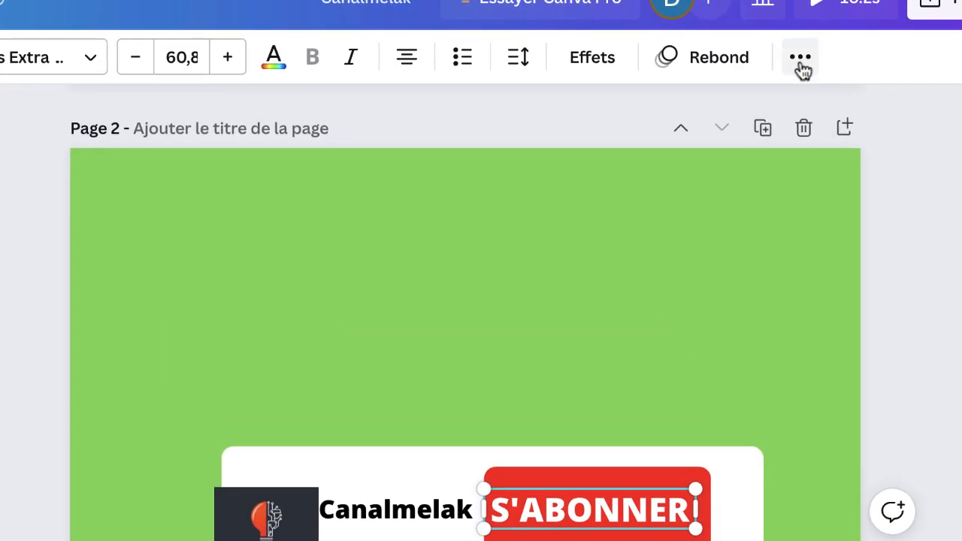
pyautogui.click(800, 60)
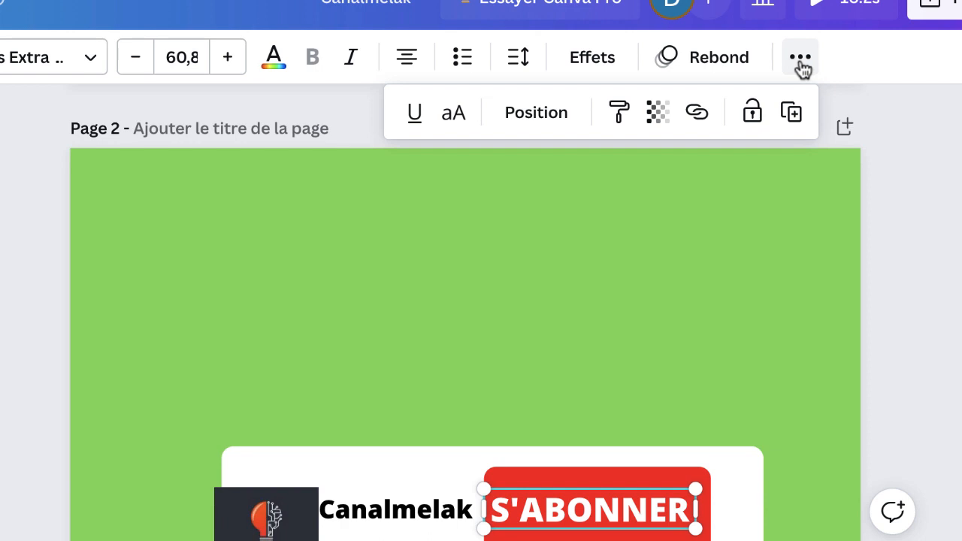
pyautogui.click(657, 115)
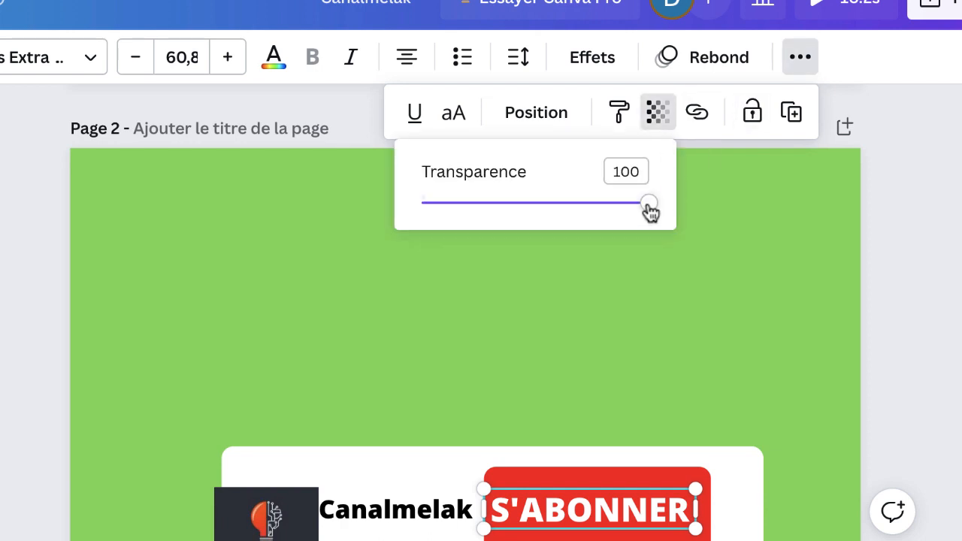
pyautogui.moveTo(649, 204); pyautogui.dragTo(550, 209)
pyautogui.click(900, 520)
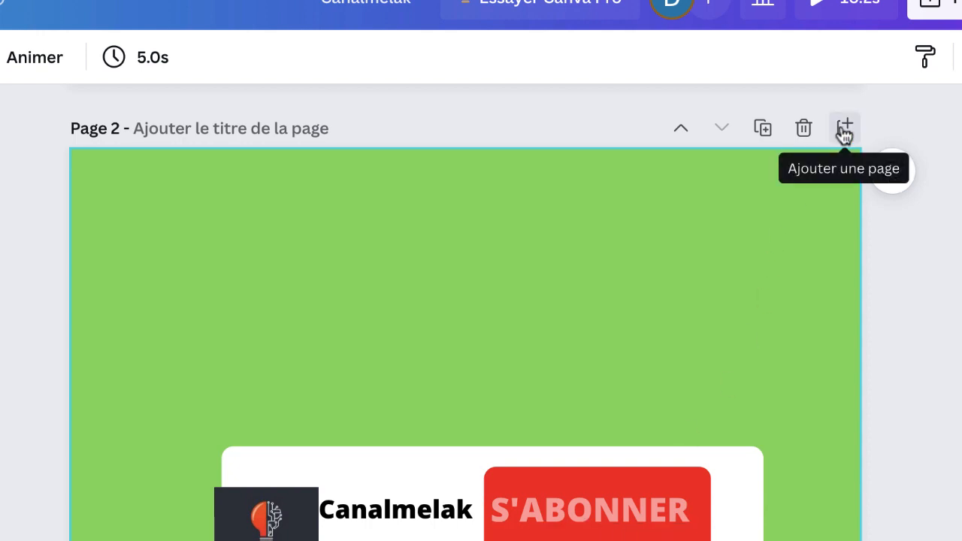
pyautogui.click(763, 135)
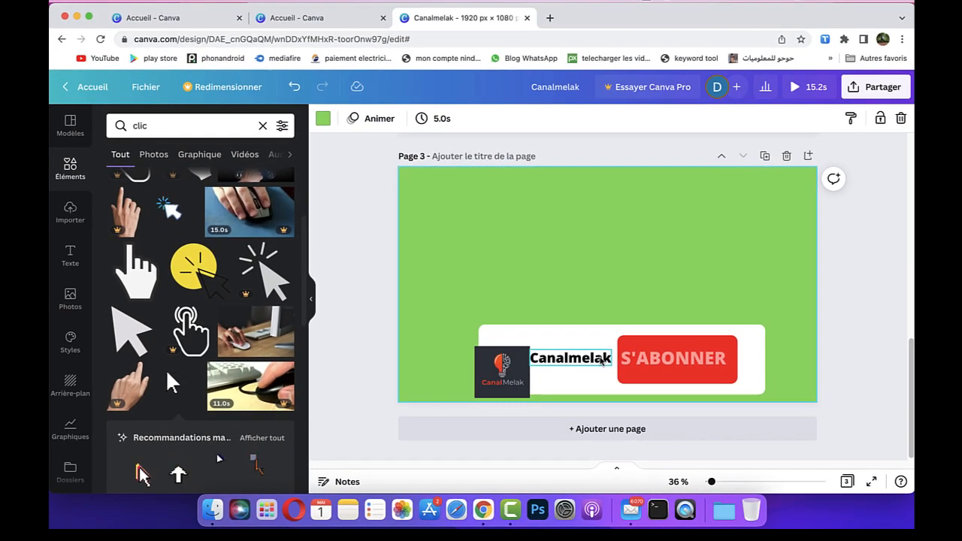
# - Search the elements for "pouce" and add the animated white thumbs-up with the blue striped cuff to page 3
pyautogui.doubleClick(140, 126)
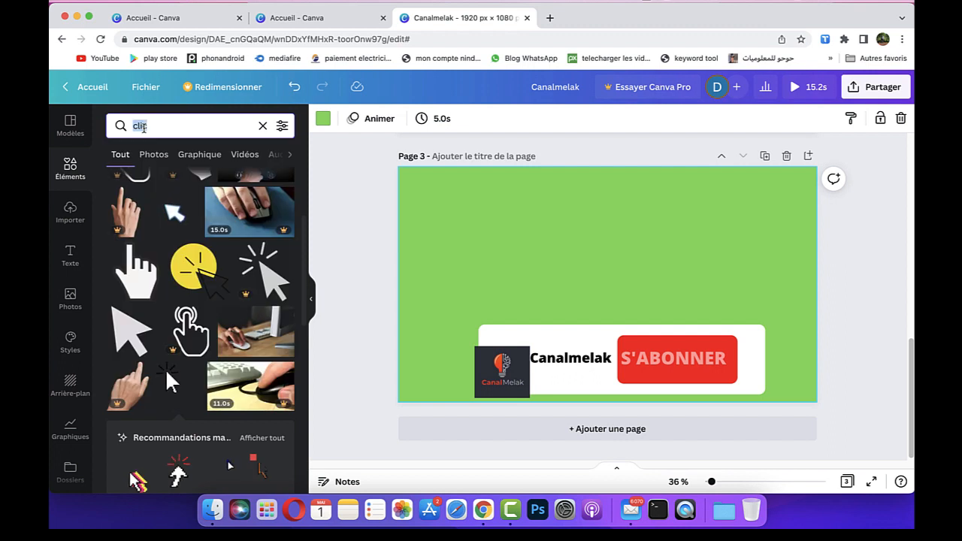
pyautogui.write('po')
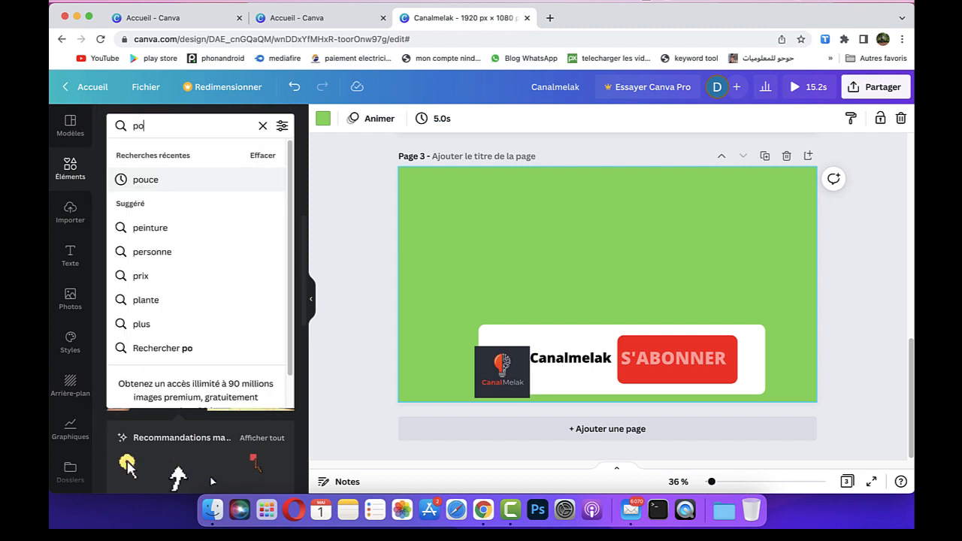
pyautogui.write('uce')
pyautogui.press('Return')
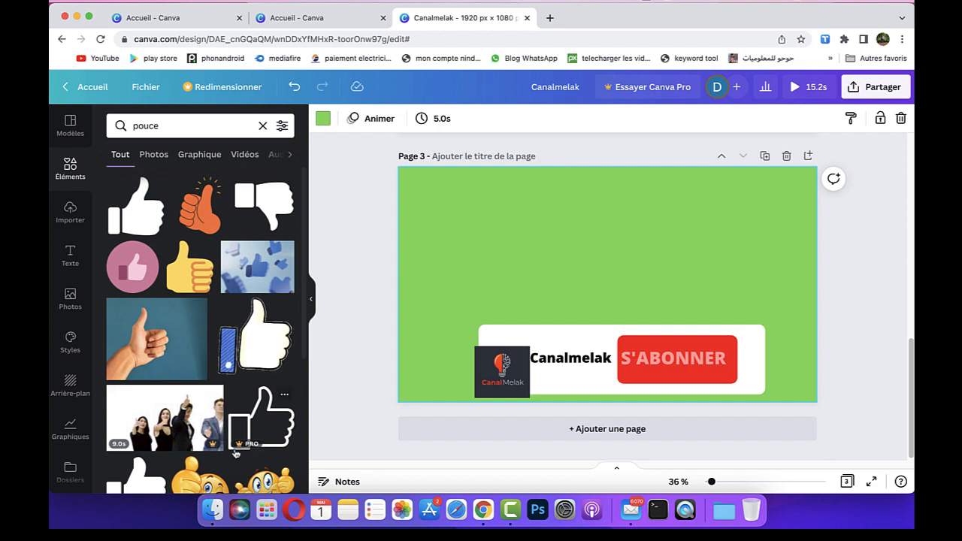
pyautogui.click(252, 345)
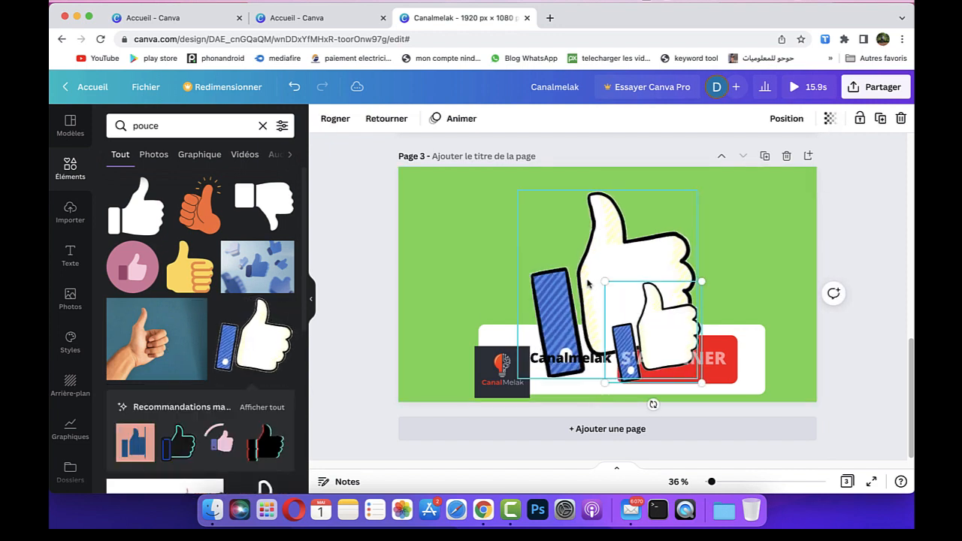
# - Place the reduced thumbs-up beside the red S'ABONNER button at the banner's right end and delete the large duplicate thumb
pyautogui.moveTo(669, 334); pyautogui.dragTo(695, 346)
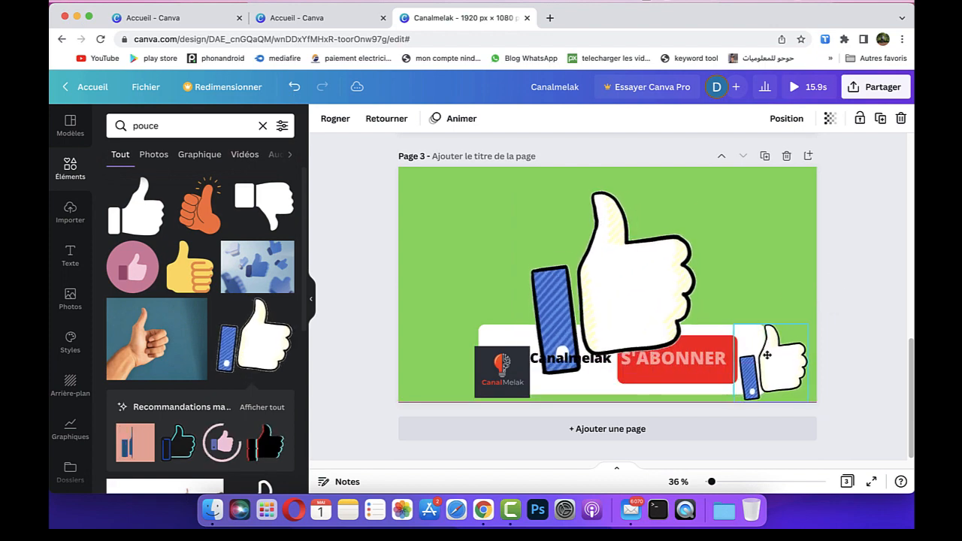
pyautogui.click(618, 295)
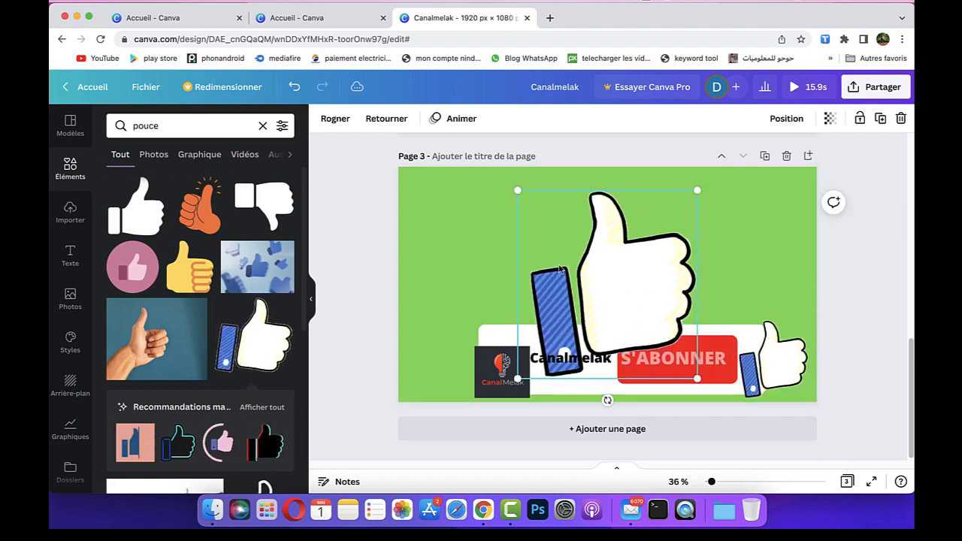
pyautogui.click(902, 118)
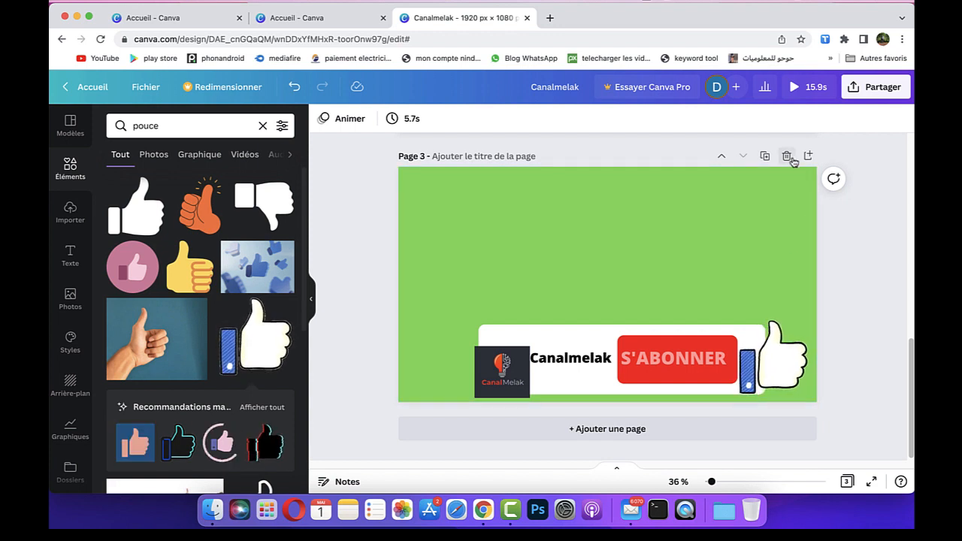
# - Duplicate page 3 and delete the thumbs-up from page 4
pyautogui.click(765, 156)
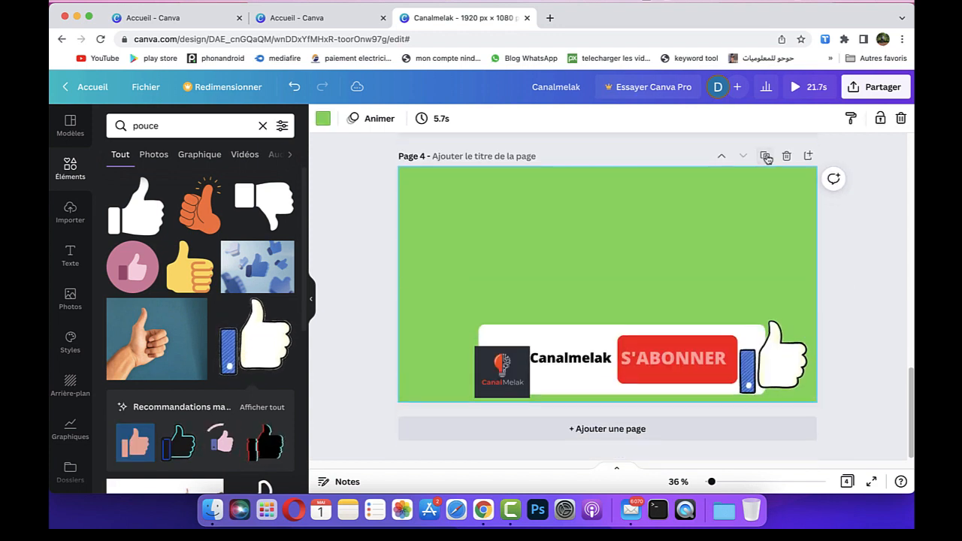
pyautogui.click(776, 361)
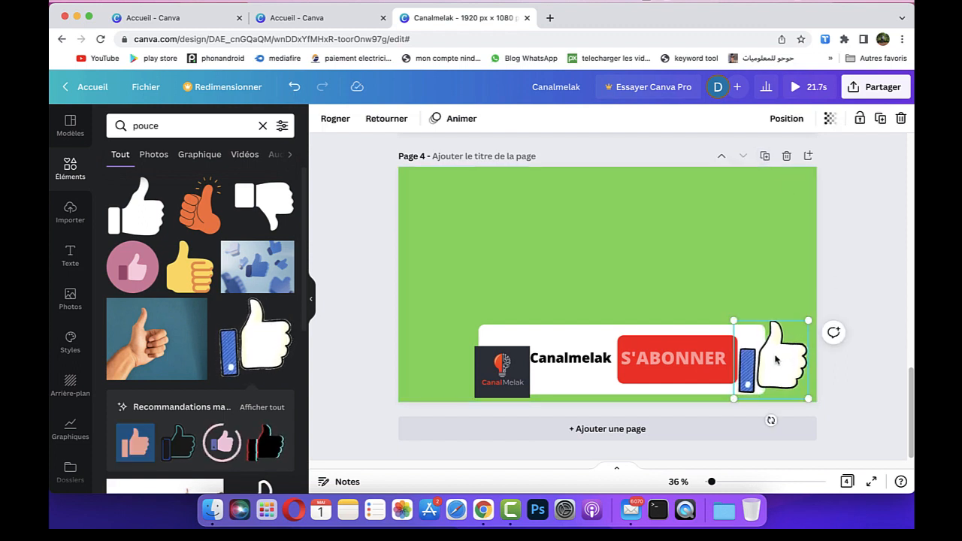
pyautogui.press('Delete')
# - Search the elements for "cloche" and add the animated grey ringing bell to page 4
pyautogui.click(159, 126)
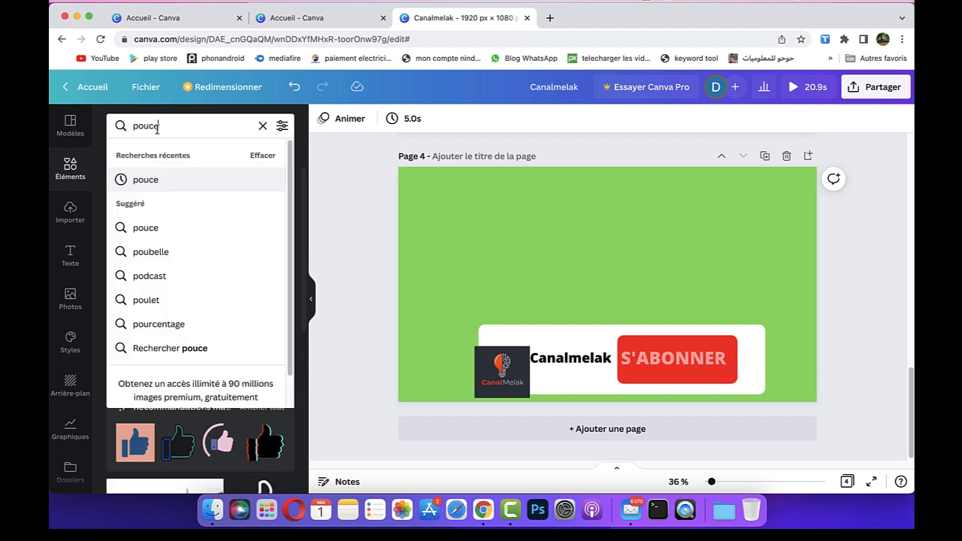
pyautogui.doubleClick(159, 127)
pyautogui.write('cloche')
pyautogui.press('Return')
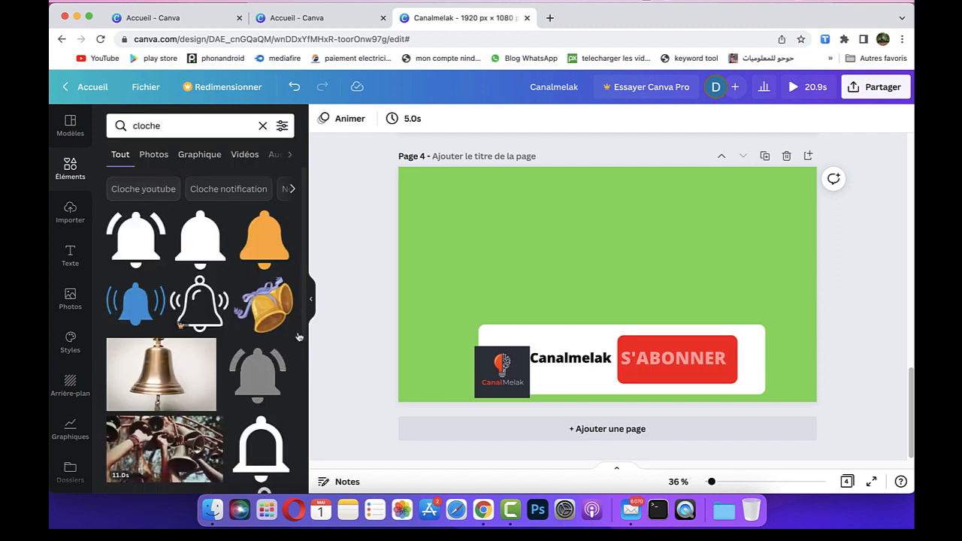
pyautogui.click(258, 381)
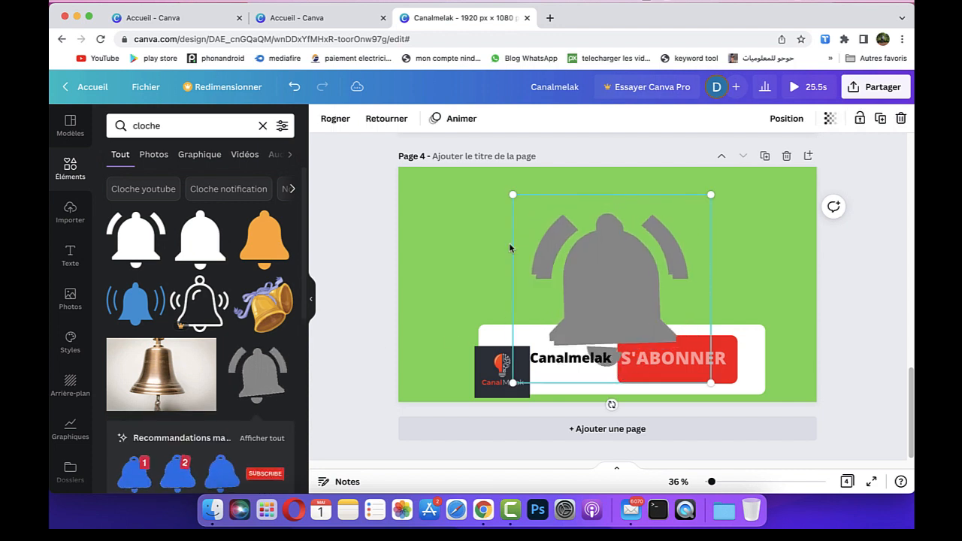
# - Place the reduced grey bell beside the S'ABONNER button at the banner's right end and delete the large duplicate bell
pyautogui.moveTo(517, 197); pyautogui.dragTo(774, 346)
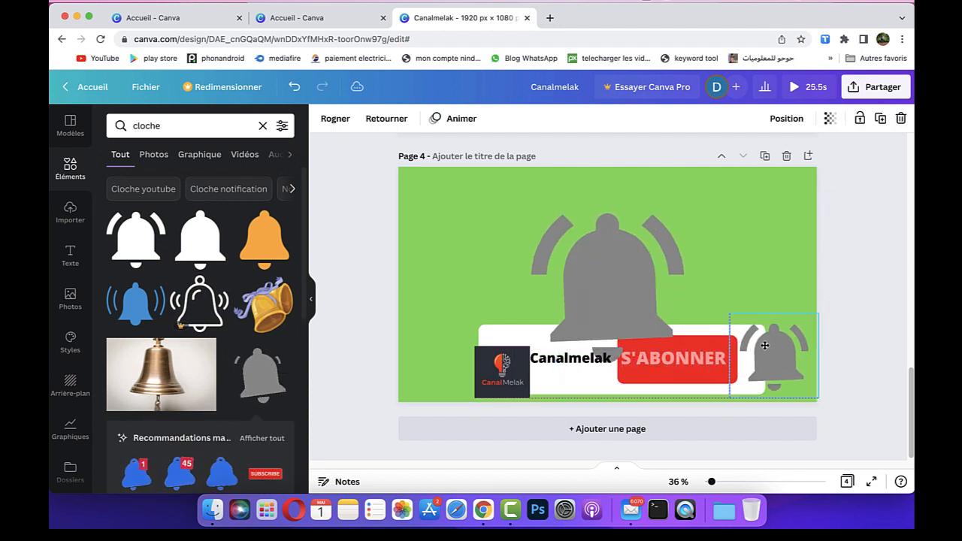
pyautogui.click(632, 285)
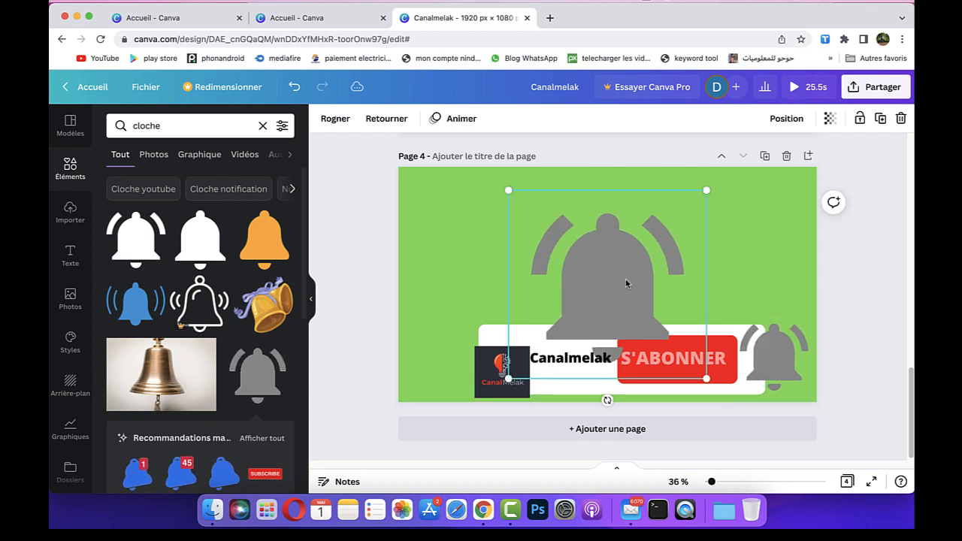
pyautogui.press('Delete')
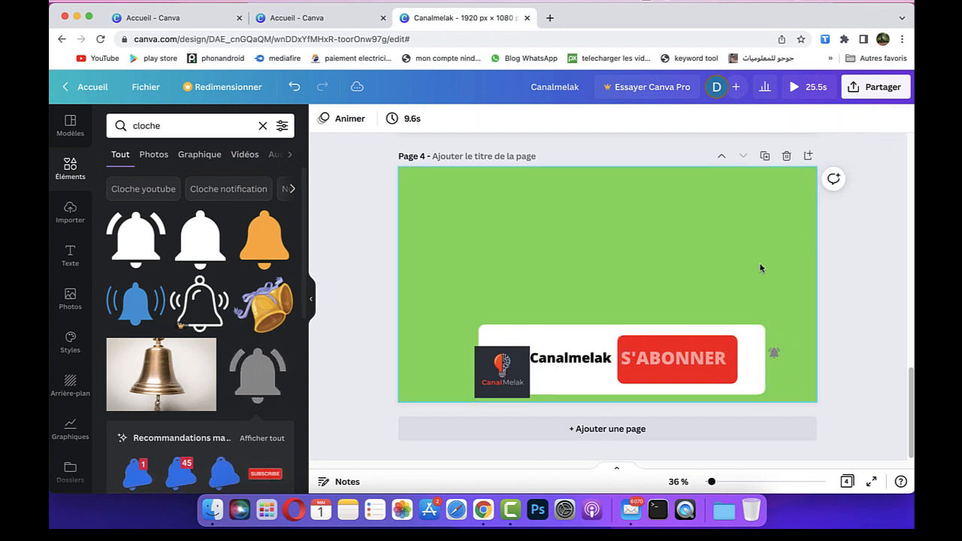
# - Set the duration of page 1 to 3.0 seconds
pyautogui.scroll(3, 784, 214)
pyautogui.scroll(5, 794, 244)
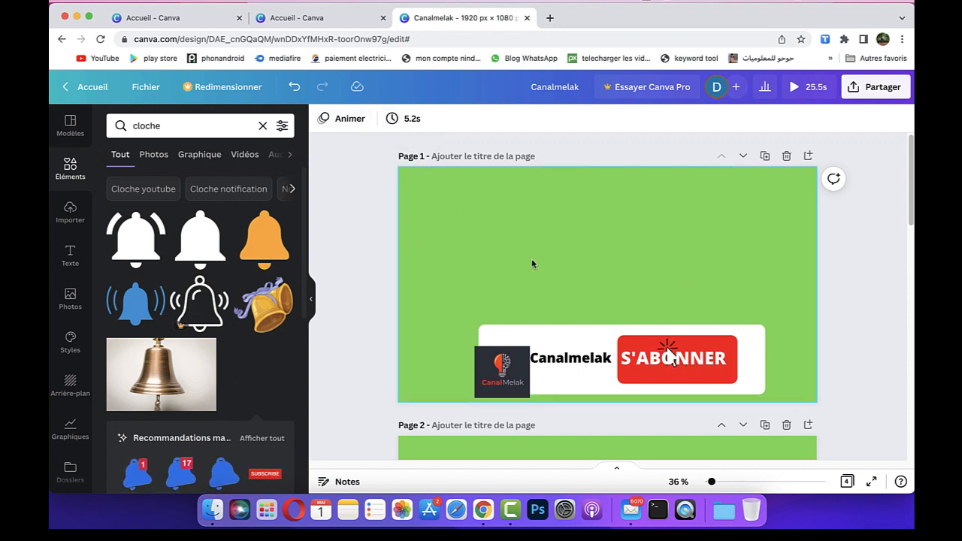
pyautogui.click(506, 240)
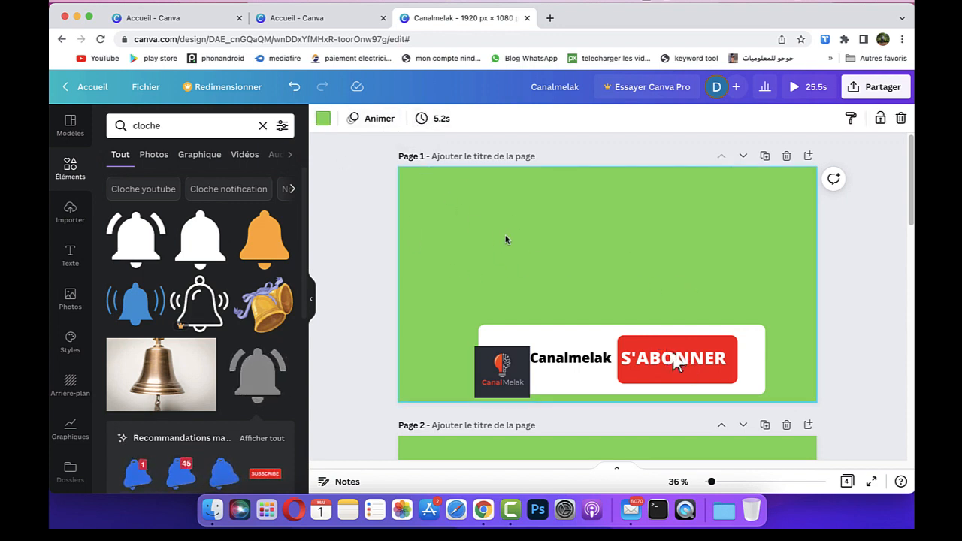
pyautogui.click(440, 120)
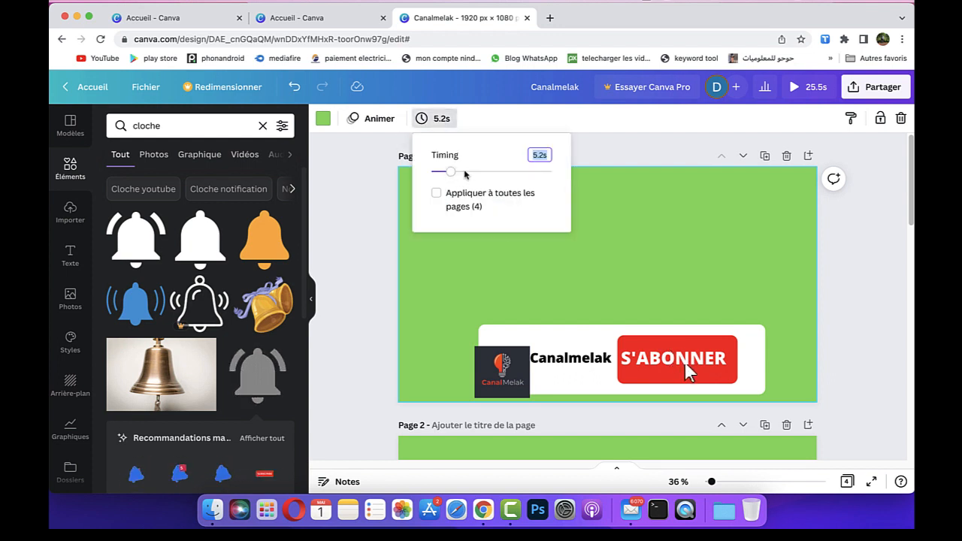
pyautogui.moveTo(452, 173); pyautogui.dragTo(449, 173)
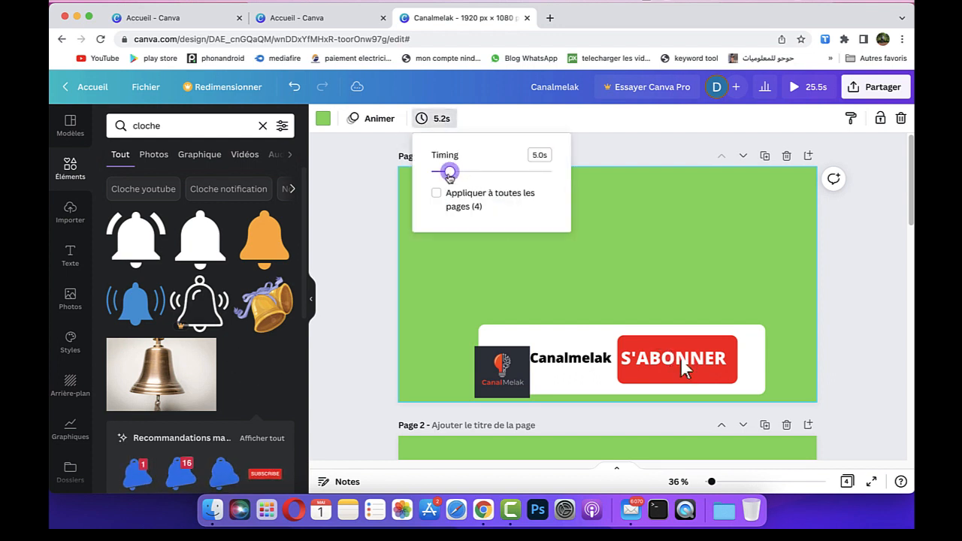
# - Set the duration of page 2 to 3.0 seconds
pyautogui.scroll(-5, 676, 278)
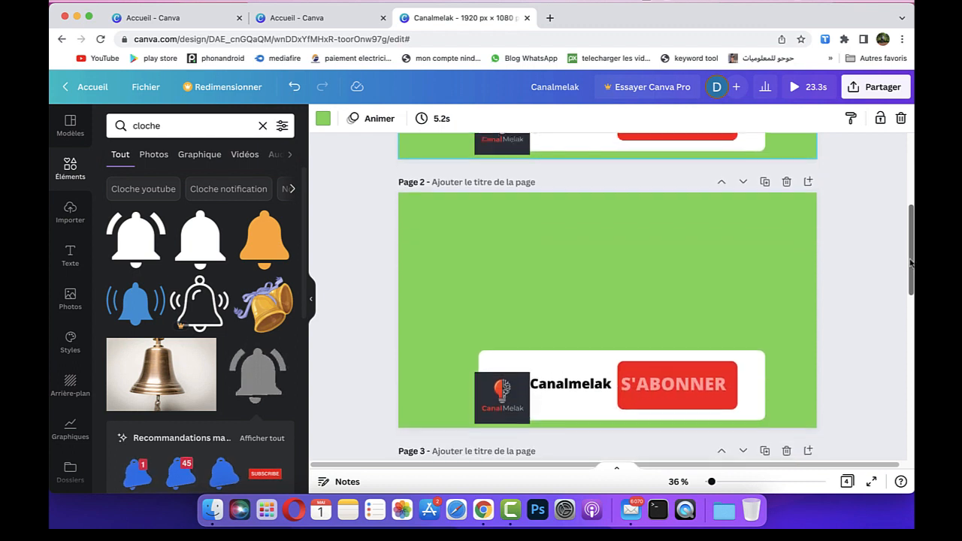
pyautogui.click(590, 276)
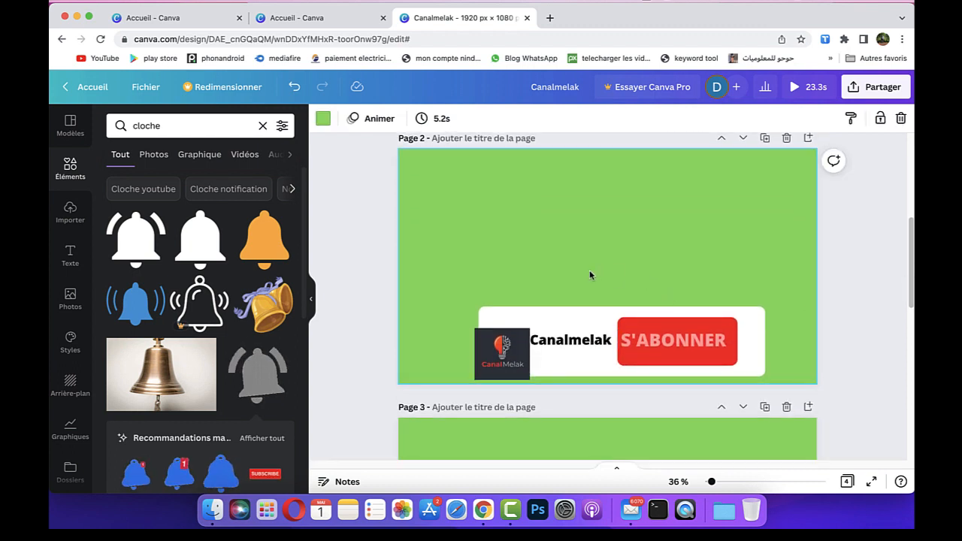
pyautogui.click(438, 118)
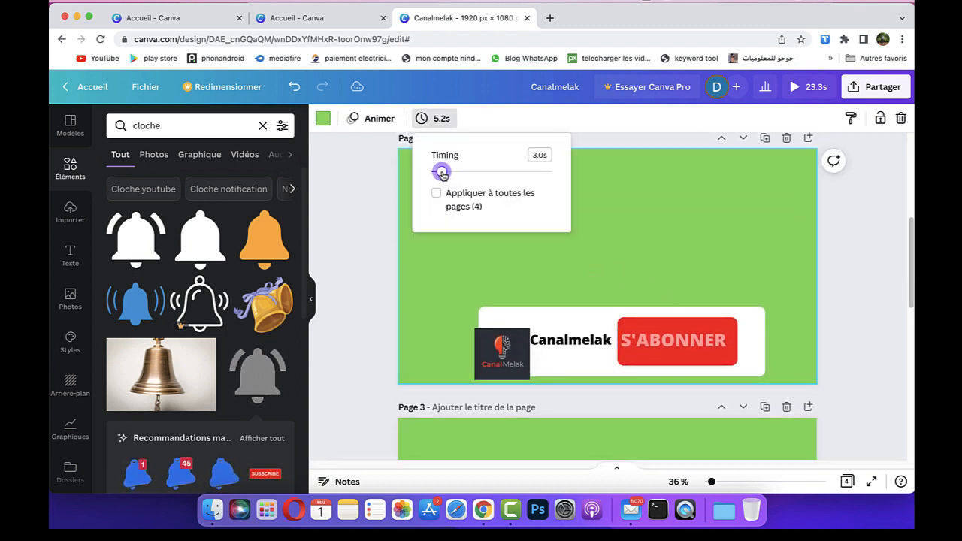
# - Shorten pages 3 and 4 to 3.0 seconds each
pyautogui.scroll(-5, 635, 241)
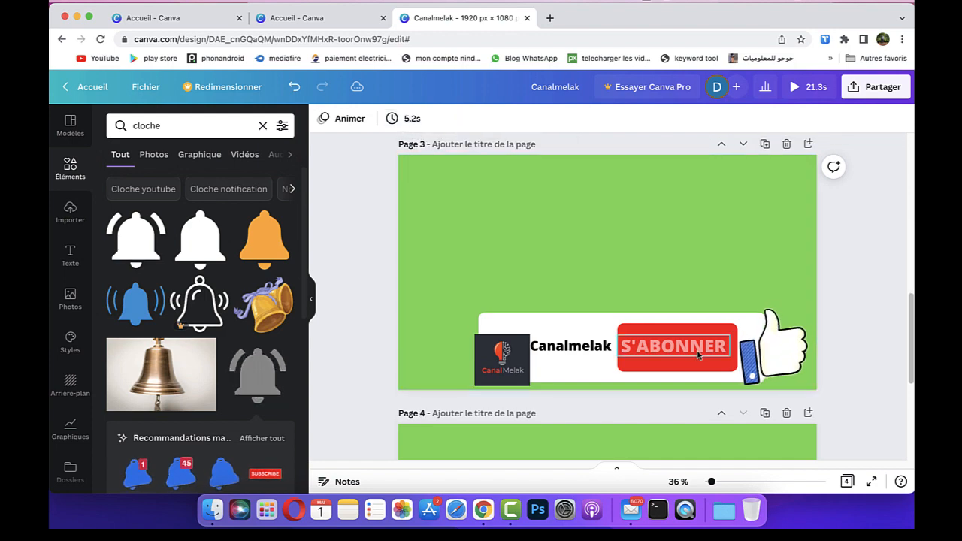
pyautogui.click(594, 265)
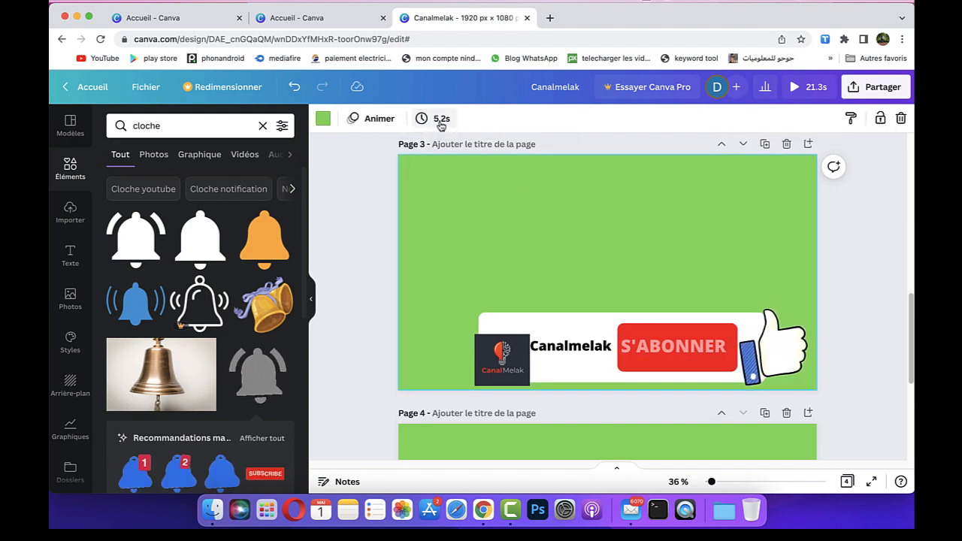
pyautogui.click(438, 118)
pyautogui.moveTo(915, 345); pyautogui.dragTo(911, 325)
pyautogui.click(442, 149)
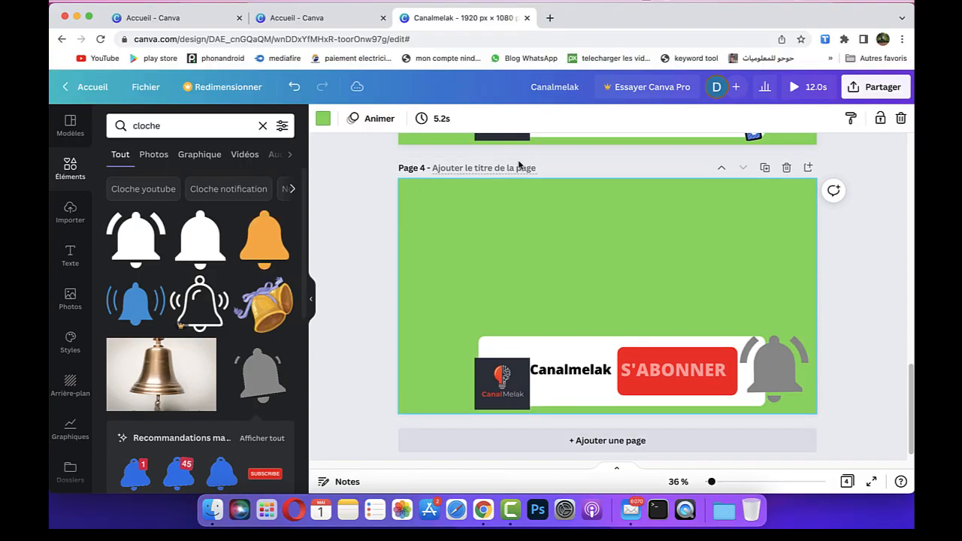
# - Play the preview of the complete four-page animation and close it
pyautogui.scroll(9, 911, 325)
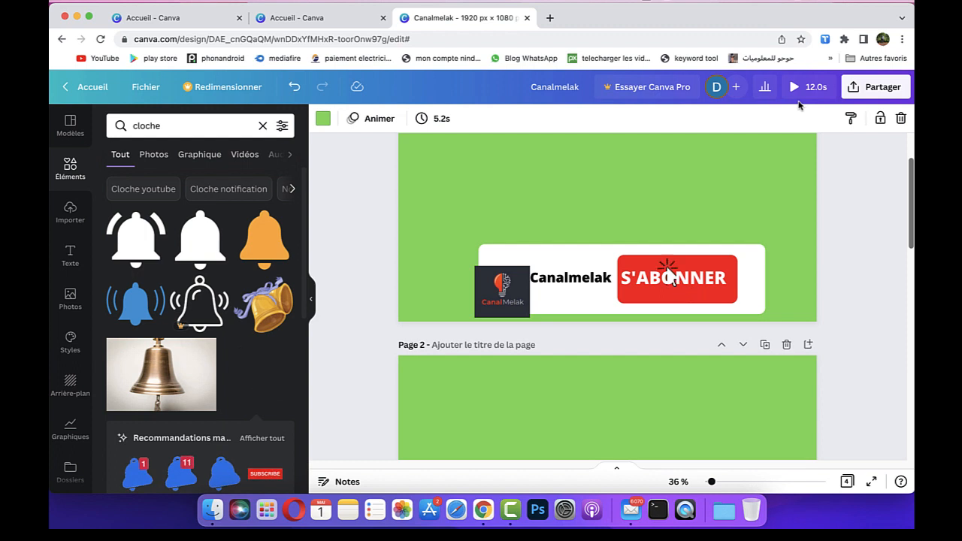
pyautogui.click(797, 93)
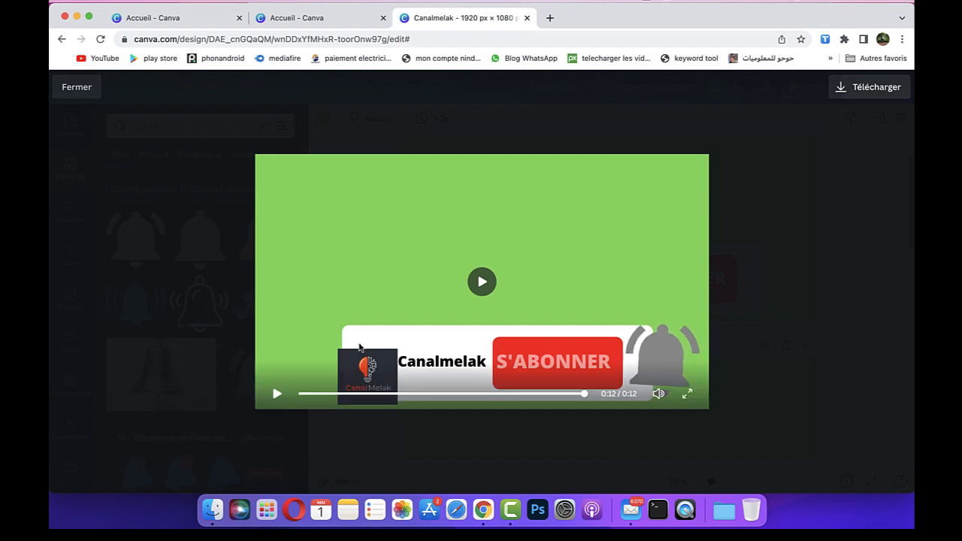
pyautogui.click(77, 87)
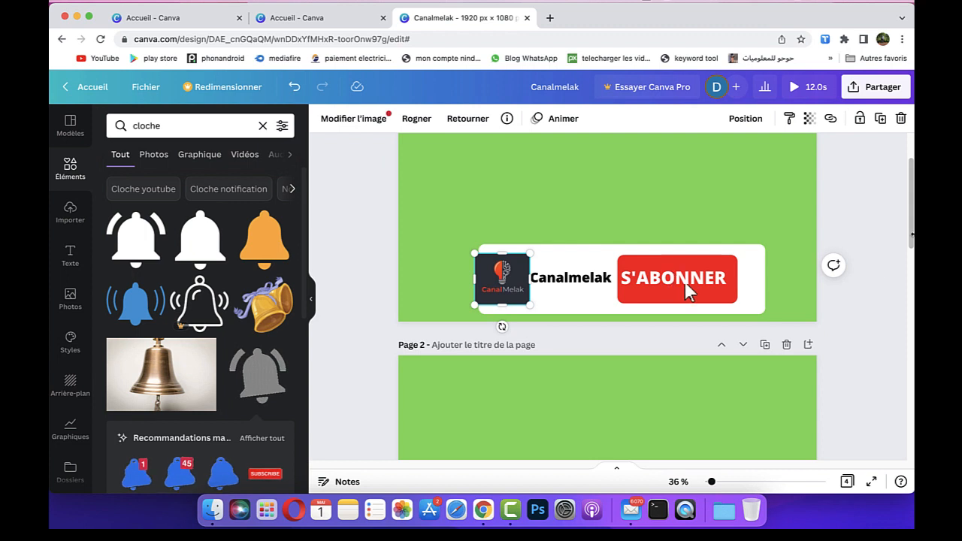
# - Move the Canalmelak logo on page 2 slightly down to align its top edge with the red S'ABONNER button
pyautogui.scroll(-3, 677, 285)
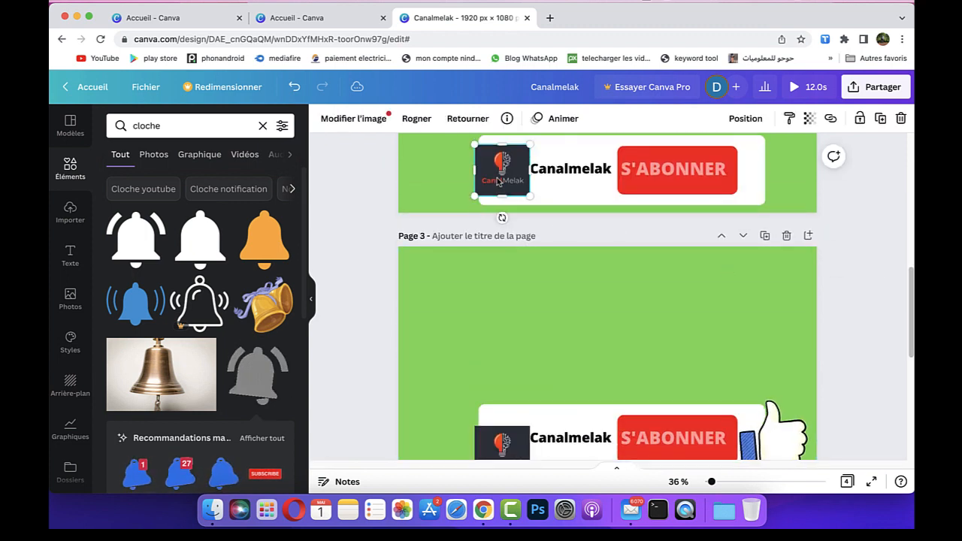
pyautogui.moveTo(496, 183); pyautogui.dragTo(498, 181)
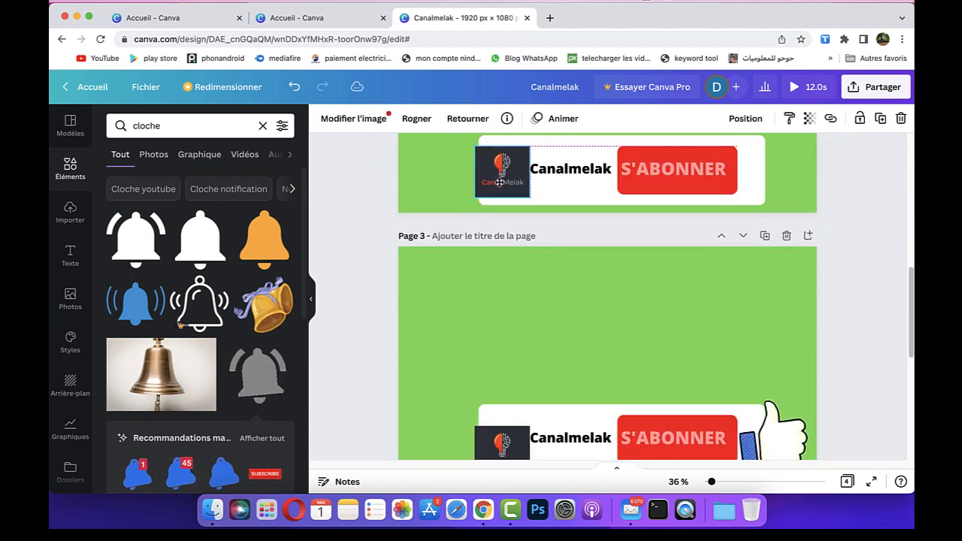
pyautogui.scroll(-5, 499, 181)
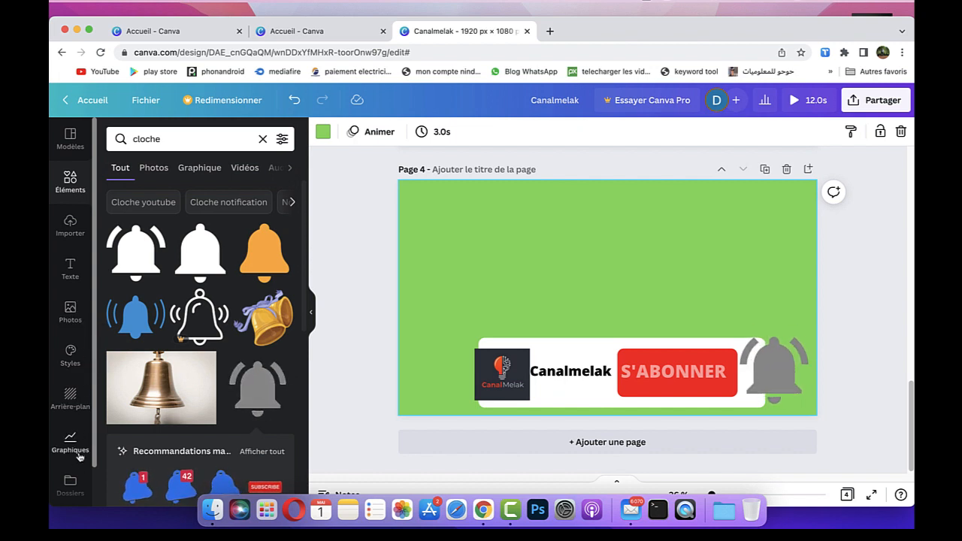
# - Preview the whole animation and configure its download as an MP4 video including all four pages
pyautogui.click(795, 103)
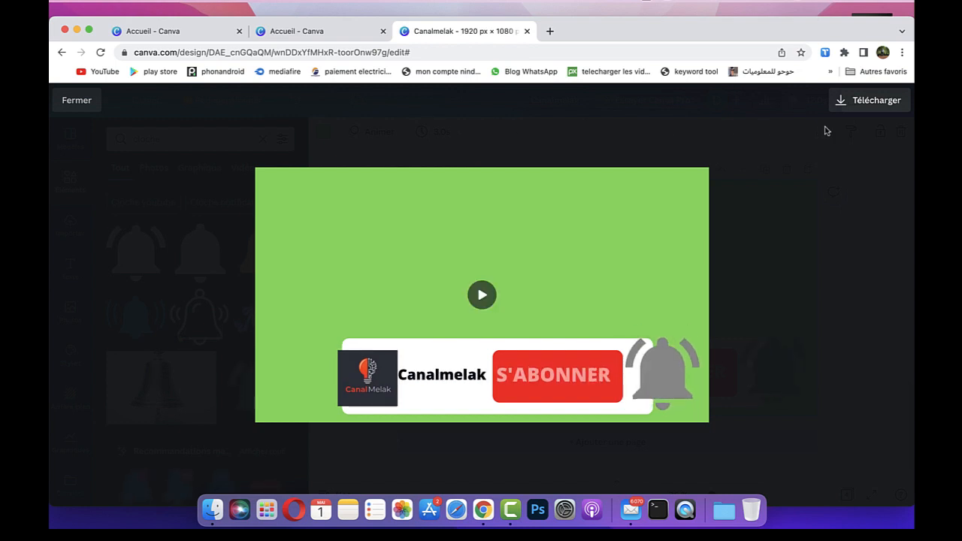
pyautogui.click(874, 106)
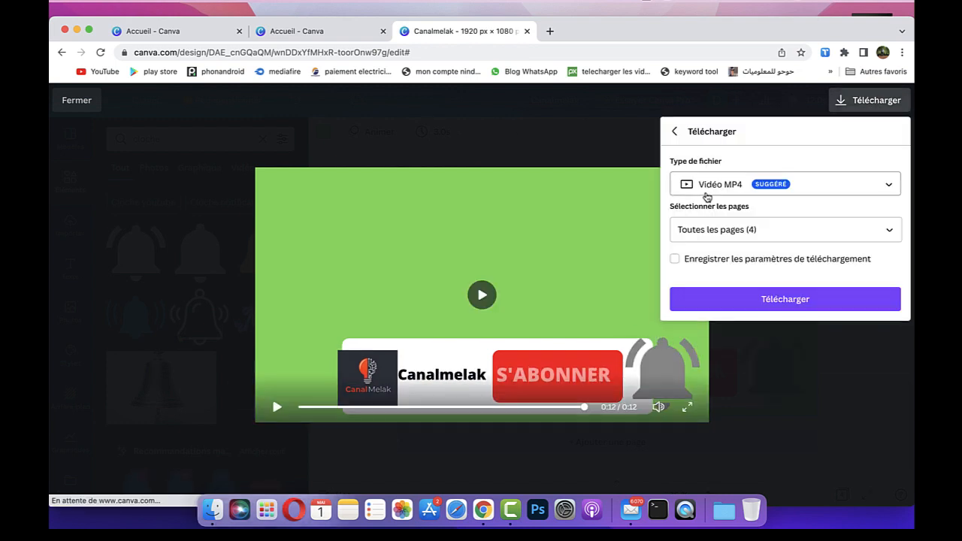
pyautogui.click(888, 187)
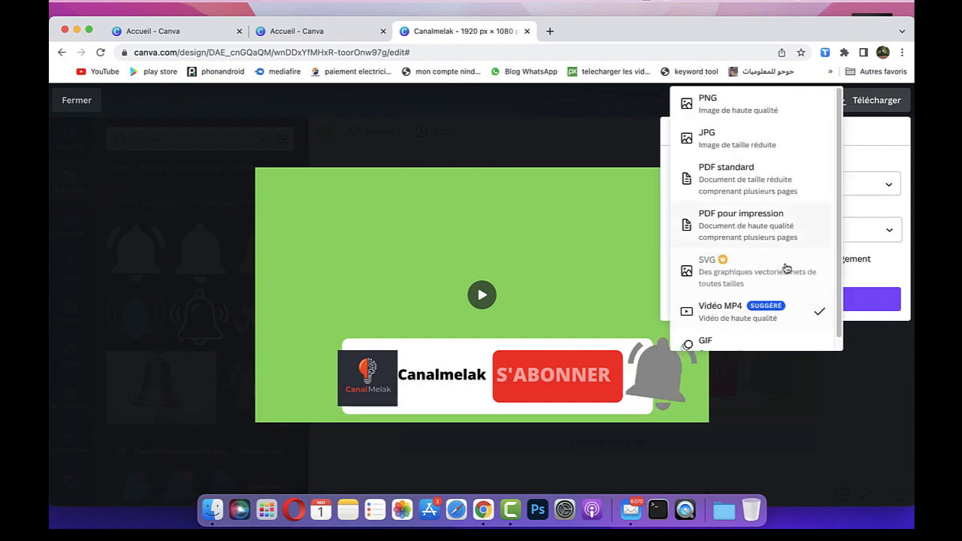
pyautogui.click(744, 312)
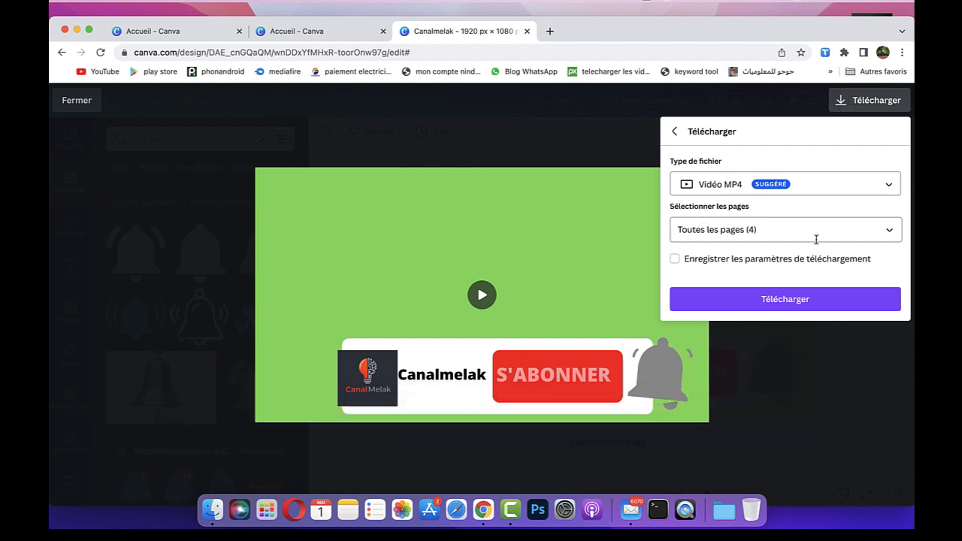
pyautogui.click(889, 230)
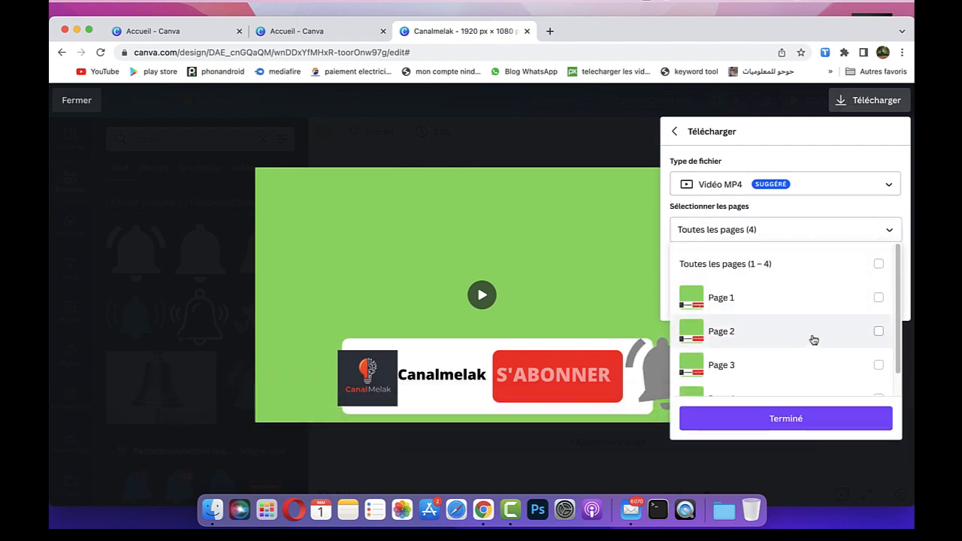
pyautogui.scroll(-1, 820, 319)
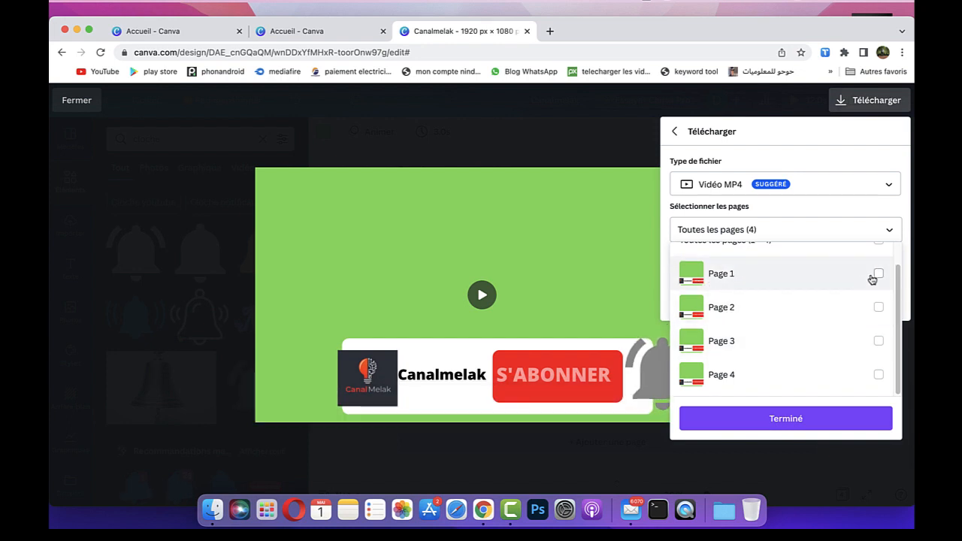
pyautogui.click(782, 419)
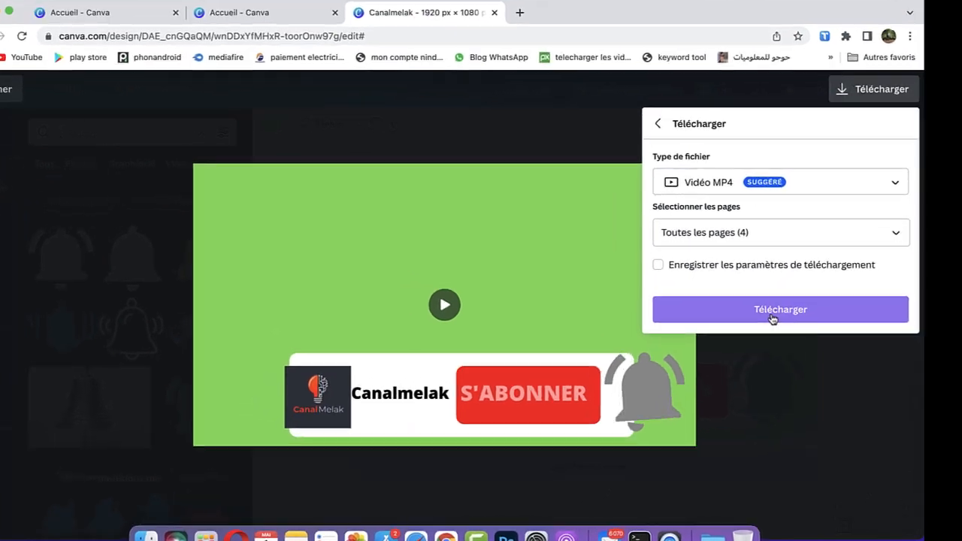
# - Download the video and save it to the Desktop as "bouton s'abonner 1"
pyautogui.click(777, 301)
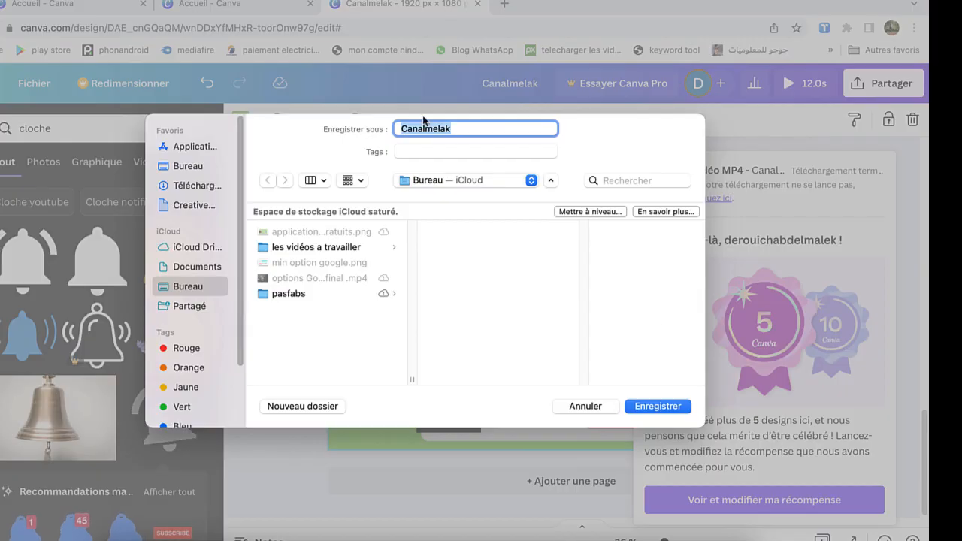
pyautogui.write('bo')
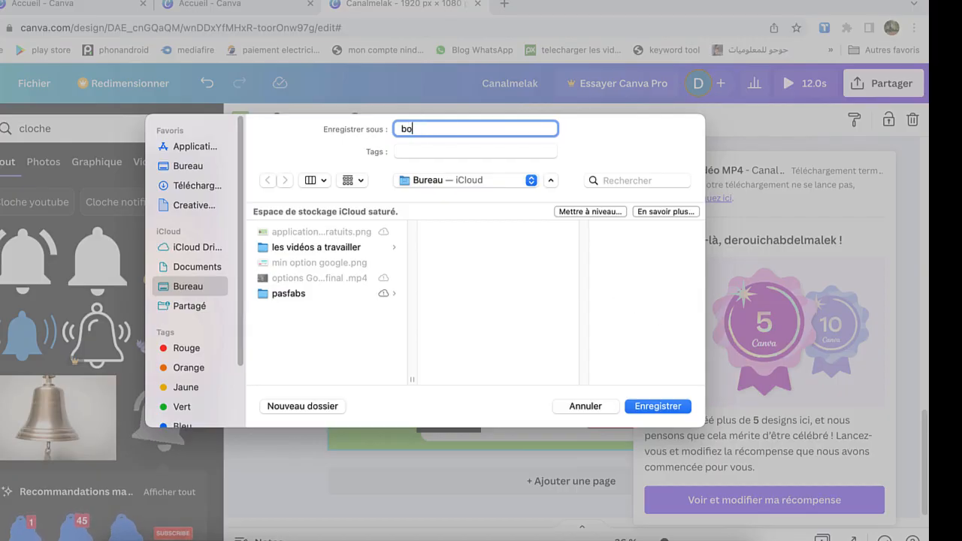
pyautogui.write("uton s'abonner 1")
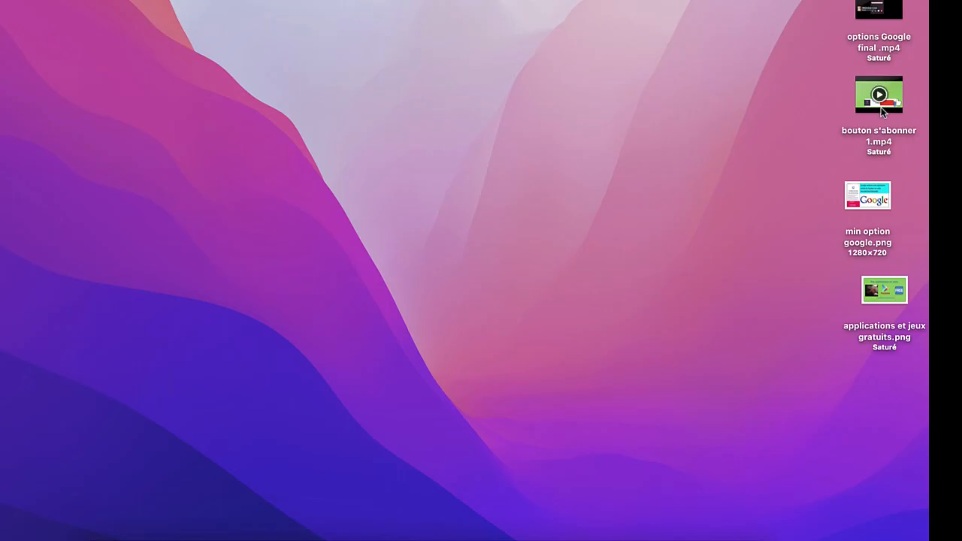
# - Play the saved "bouton s'abonner 1.mp4" video from the desktop and close it
pyautogui.doubleClick(880, 98)
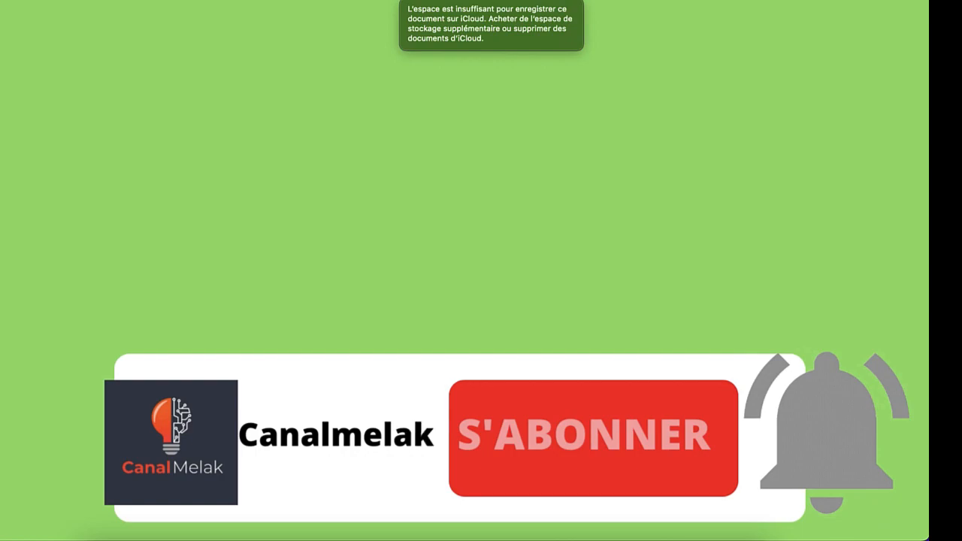
pyautogui.click(2, 2)
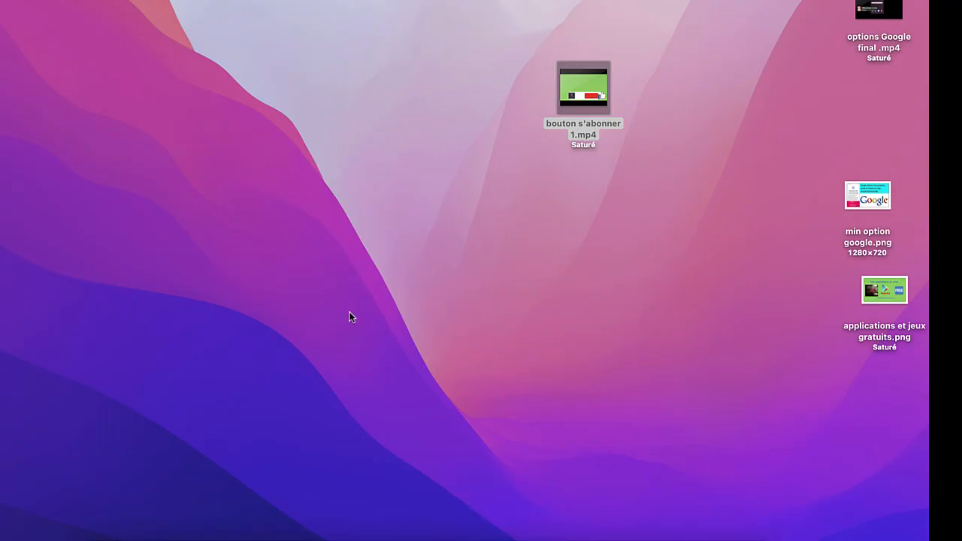
# - Switch to Camtasia 2021 and add the "bouton s'abonner 1" clip above the options Google video at 0:01:14;07
pyautogui.click(445, 535)
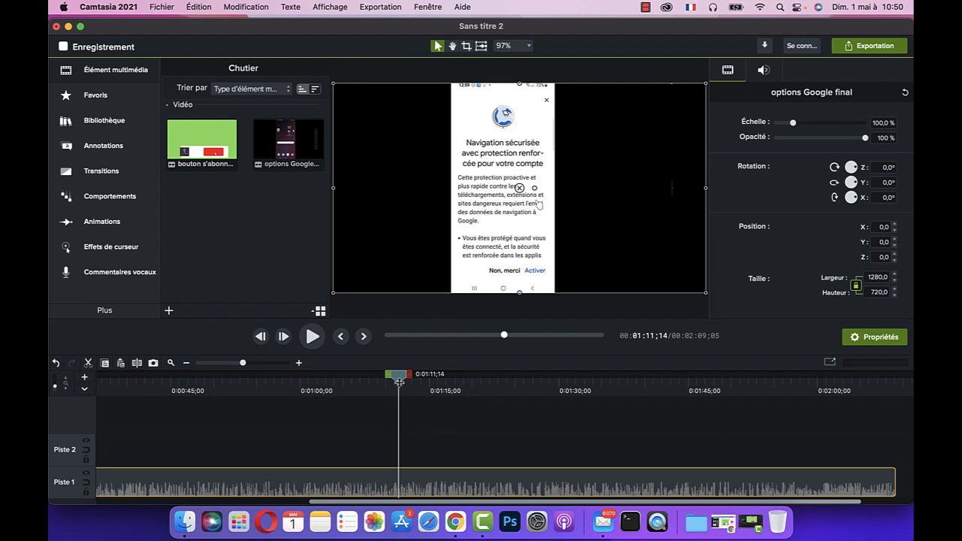
pyautogui.moveTo(400, 382); pyautogui.dragTo(423, 382)
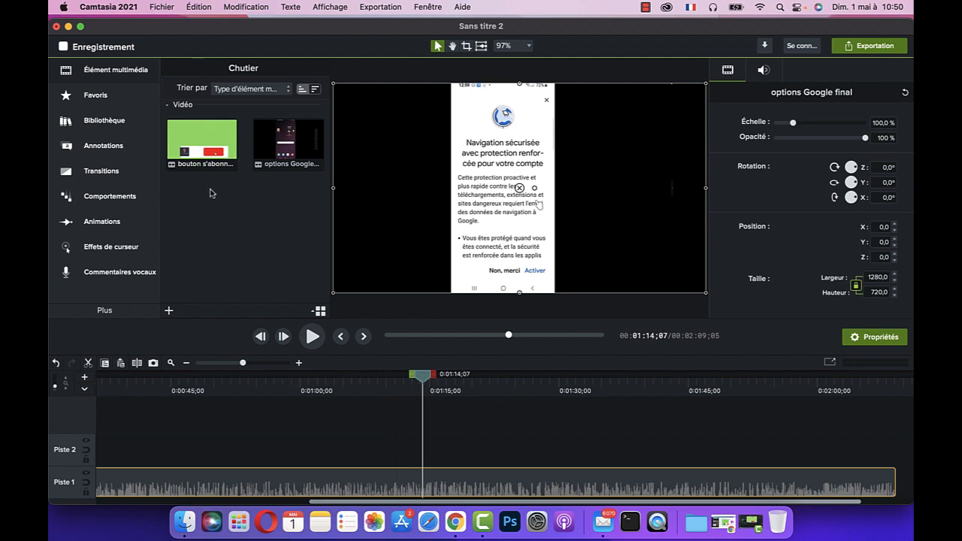
pyautogui.rightClick(208, 141)
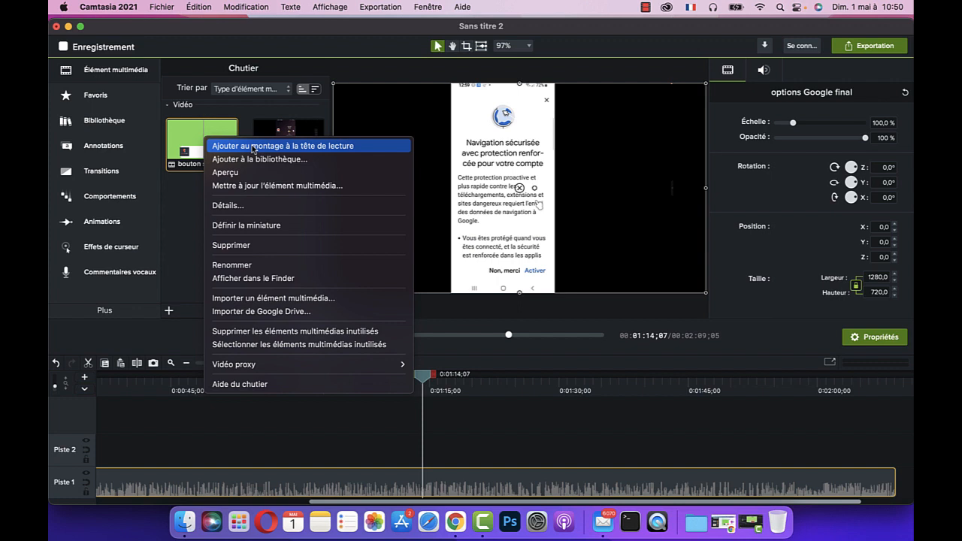
pyautogui.click(251, 146)
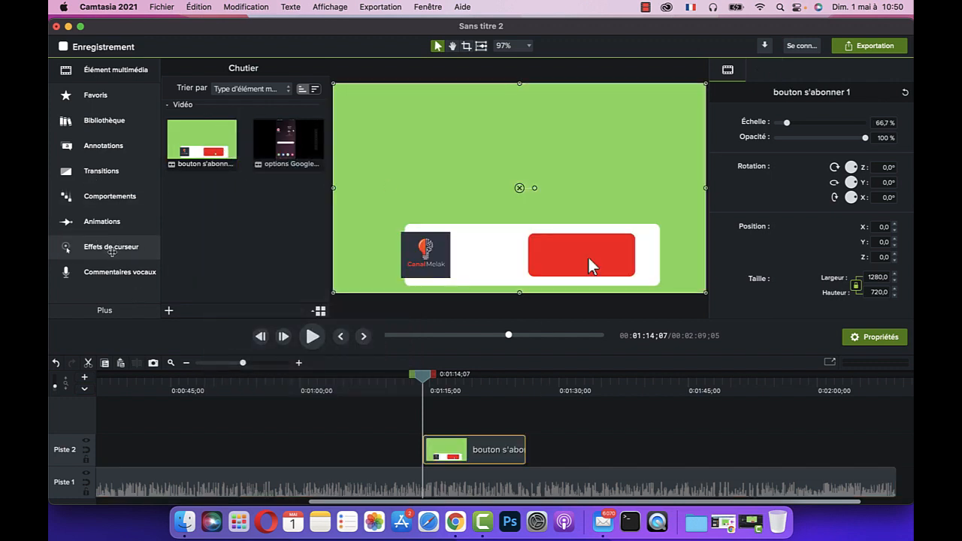
# - Remove the banner clip's green background with Suppression couleur at 44% tolerance, 38% softness and 12% hue, and play the result
pyautogui.click(109, 311)
pyautogui.click(232, 324)
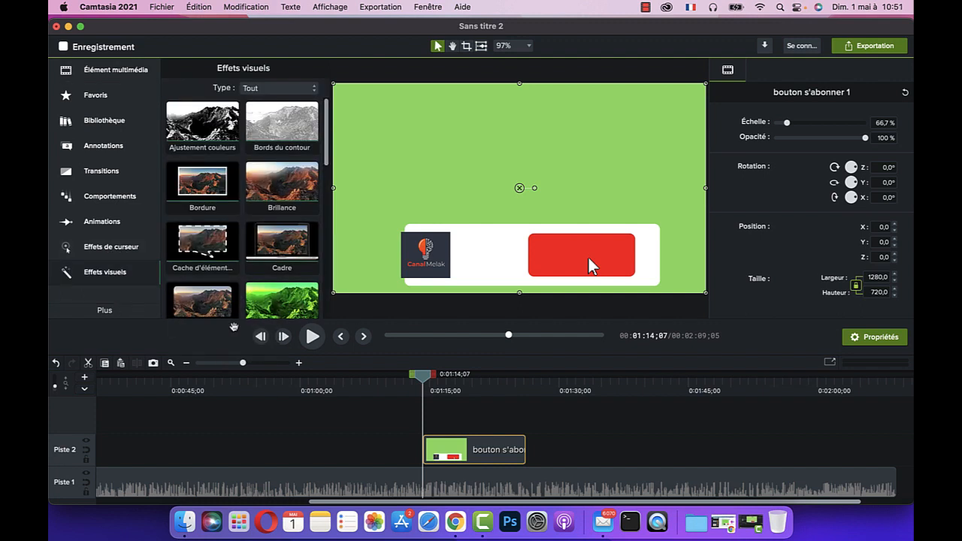
pyautogui.scroll(-10, 275, 269)
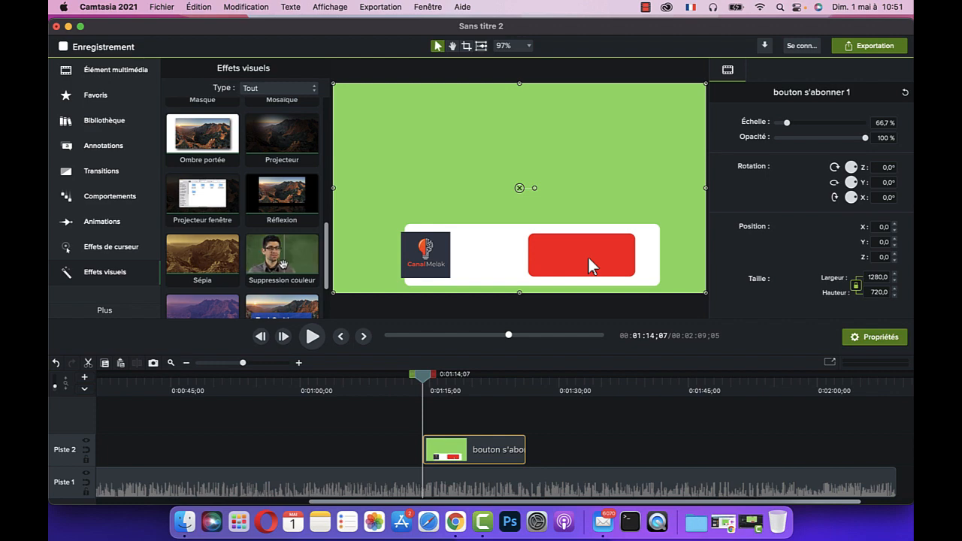
pyautogui.doubleClick(275, 266)
pyautogui.moveTo(785, 243); pyautogui.dragTo(785, 272)
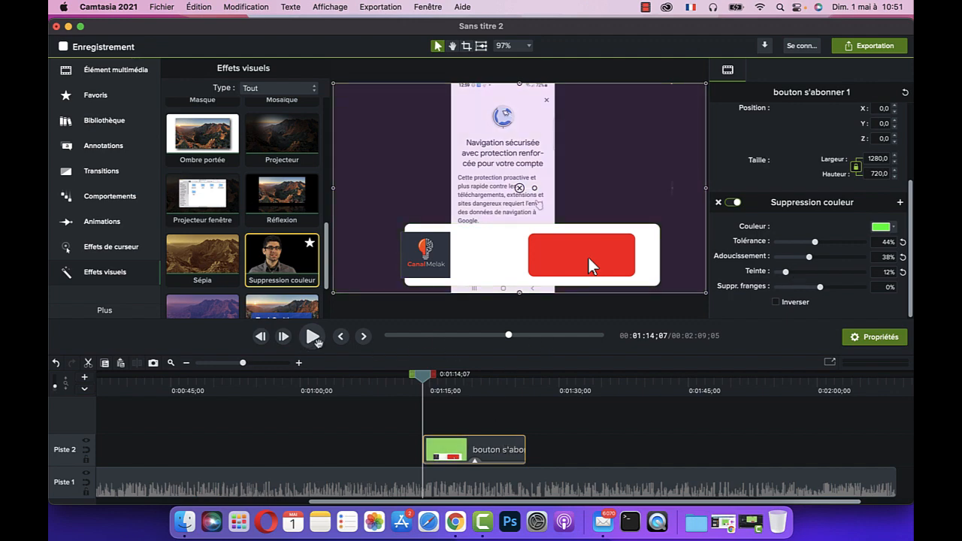
pyautogui.click(313, 337)
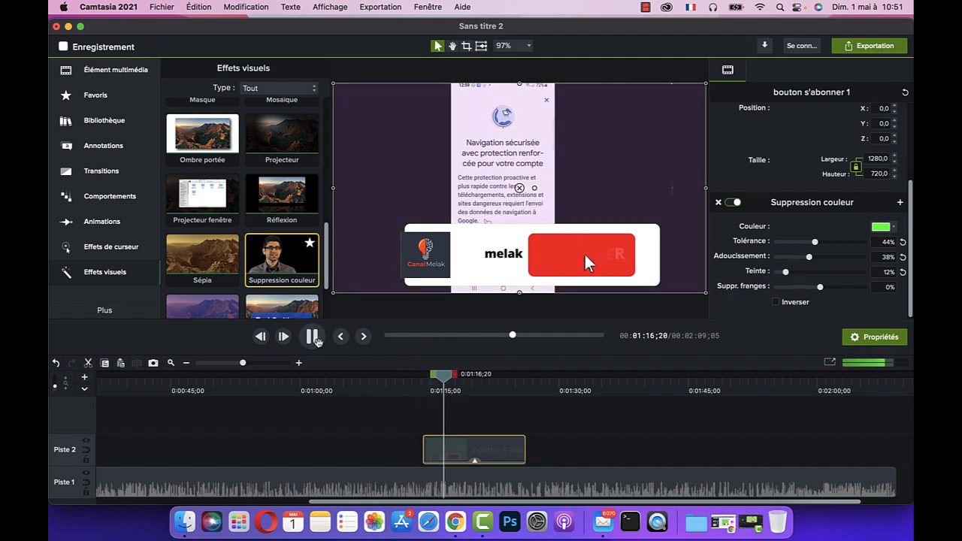